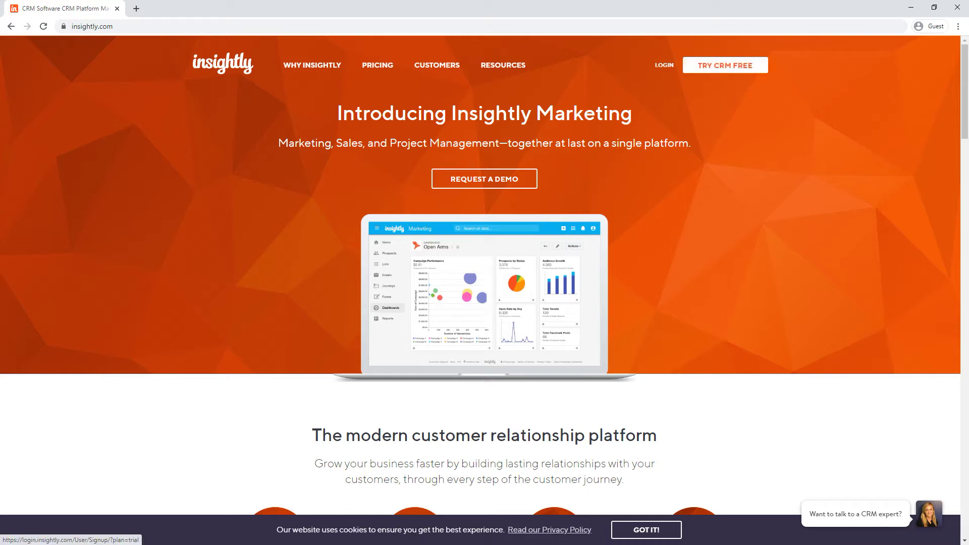
- Register a free trial with the user's first name, last name, email and password, accepting the terms
click(725, 65)
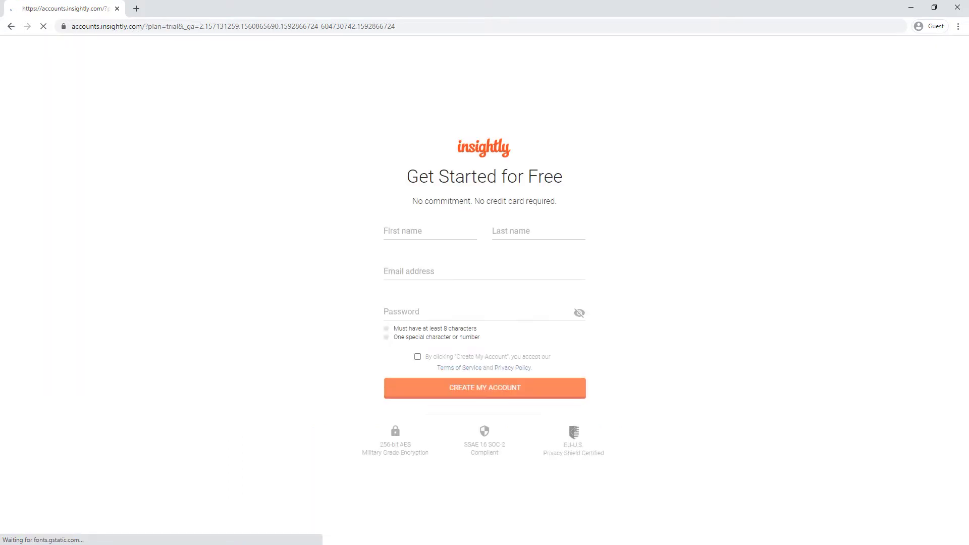
key(Tab)
key(Tab)
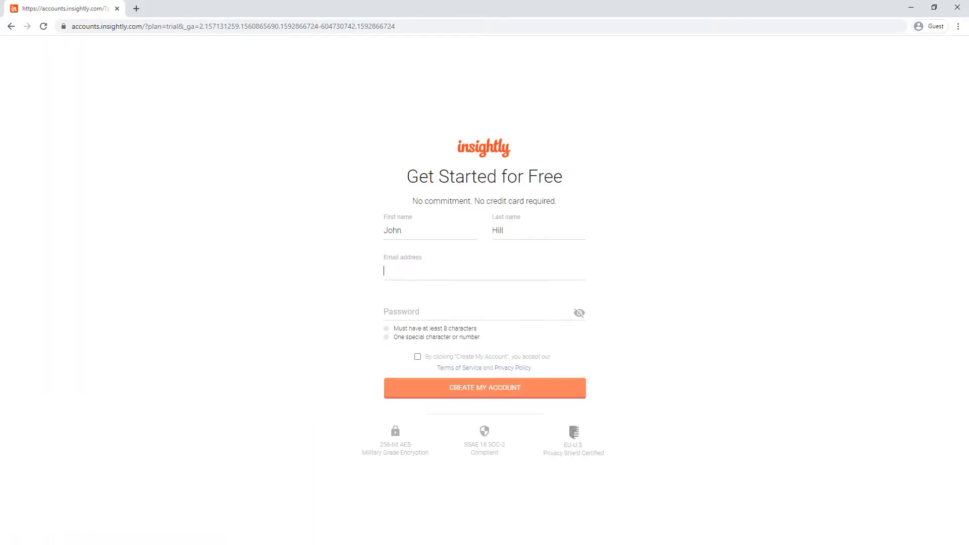
key(Tab)
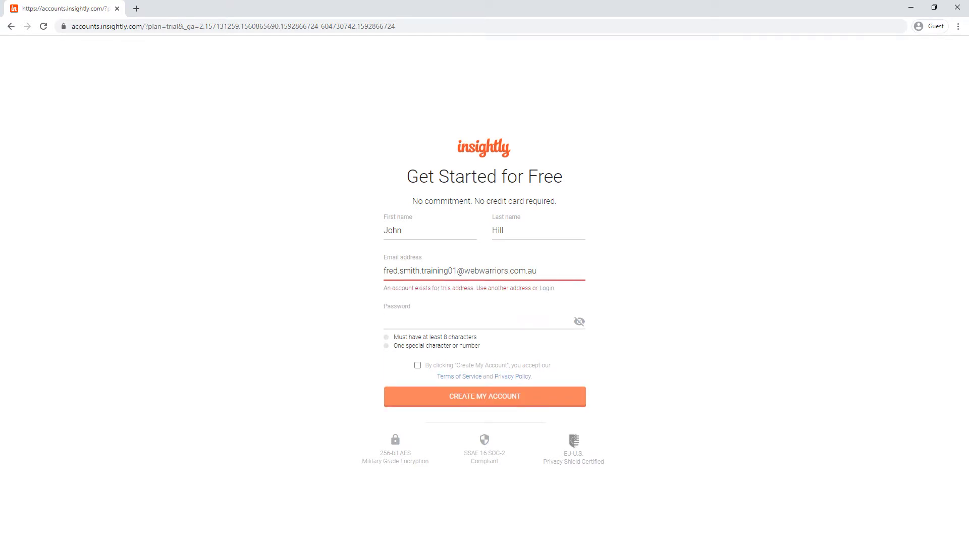
text(••••••••••••)
click(418, 365)
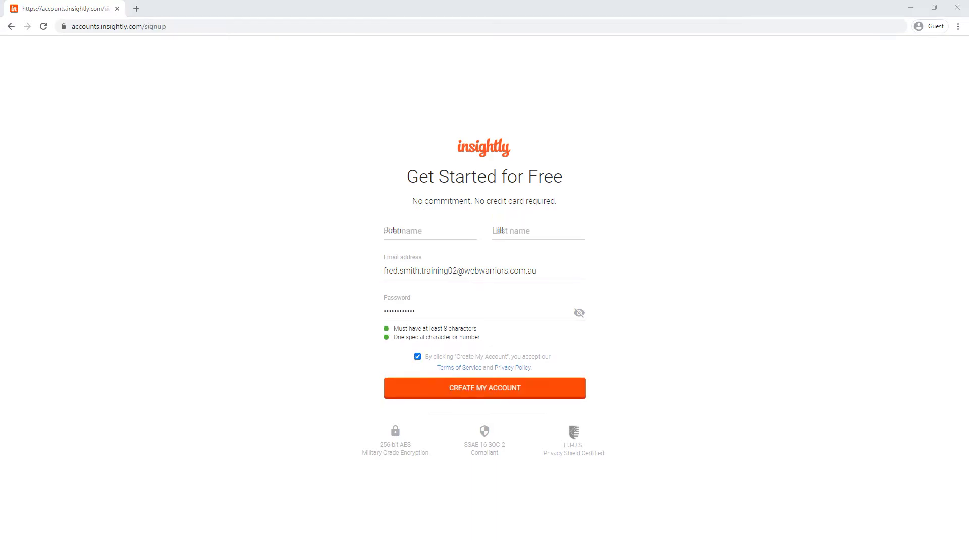
click(484, 388)
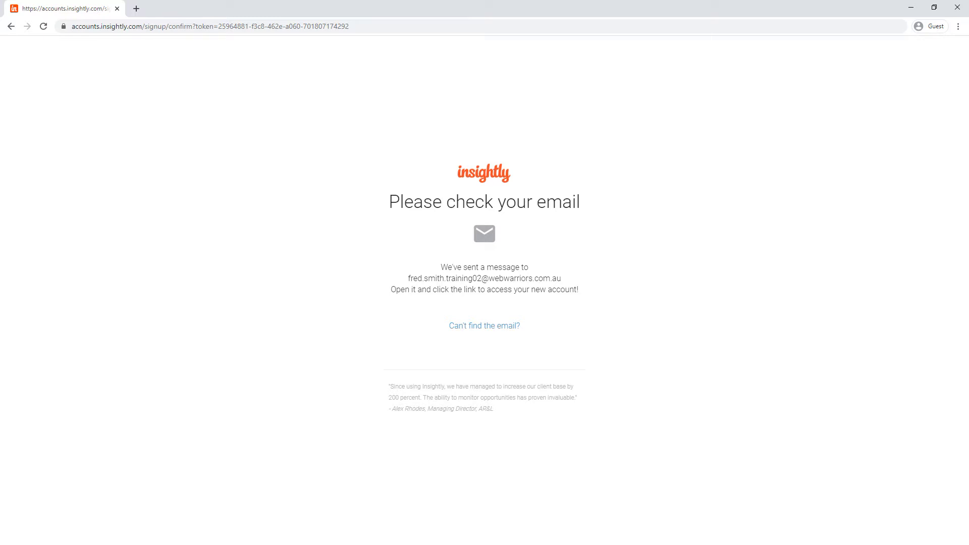
- Return to the homepage, accept the cookie notice and log in with the trial credentials
key(alt+Left)
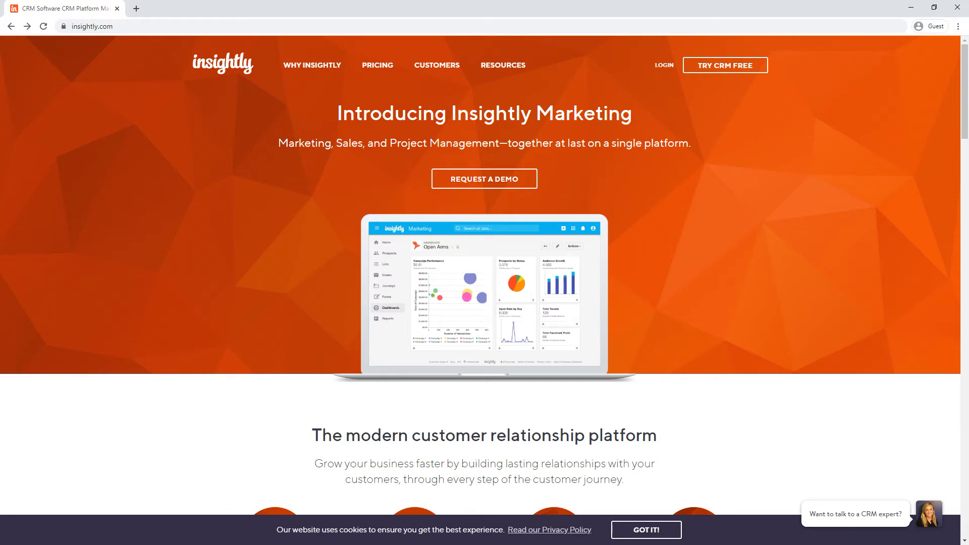
click(646, 529)
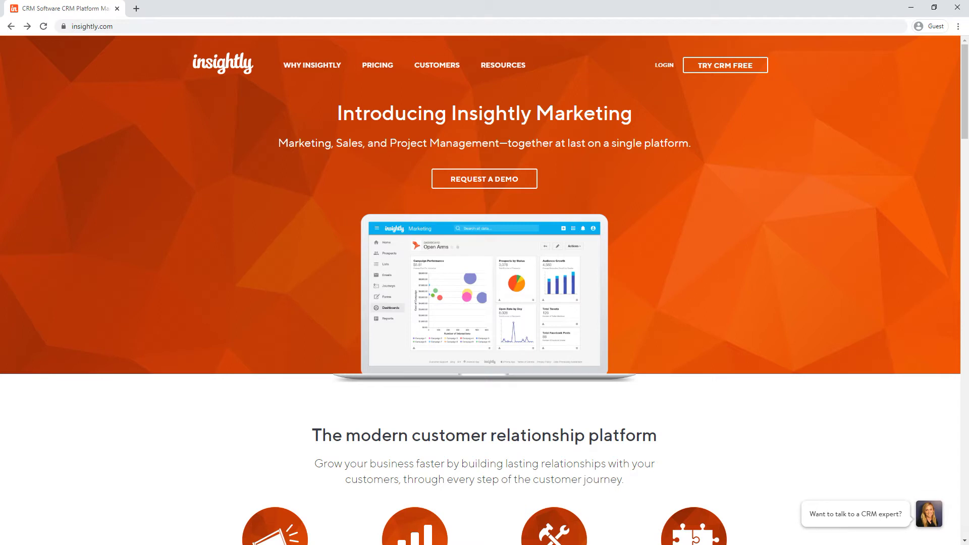
click(664, 65)
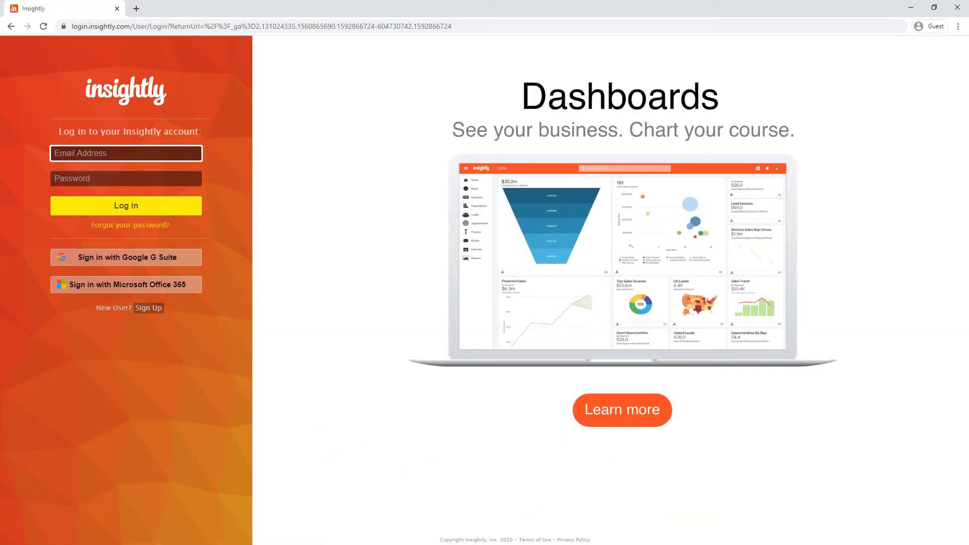
key(ctrl+a)
key(BackSpace)
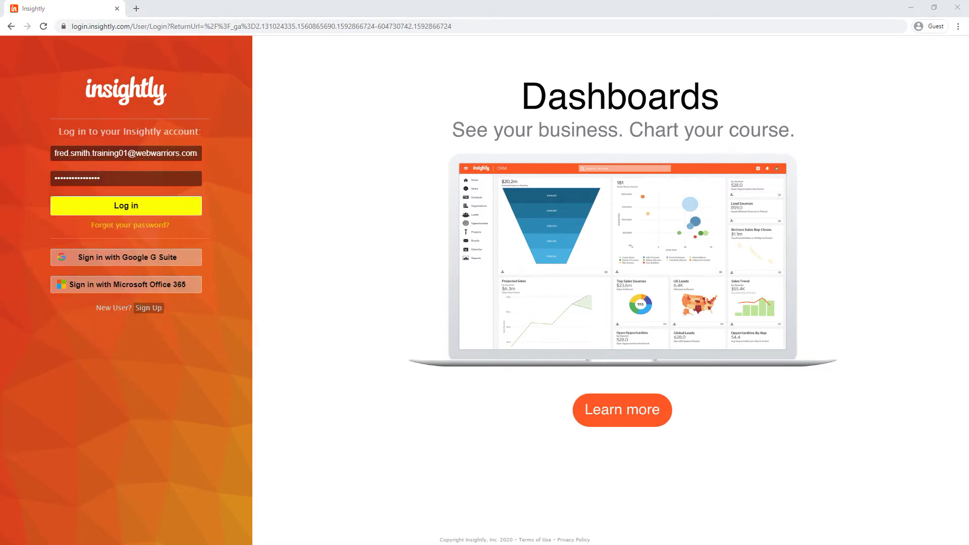
key(Return)
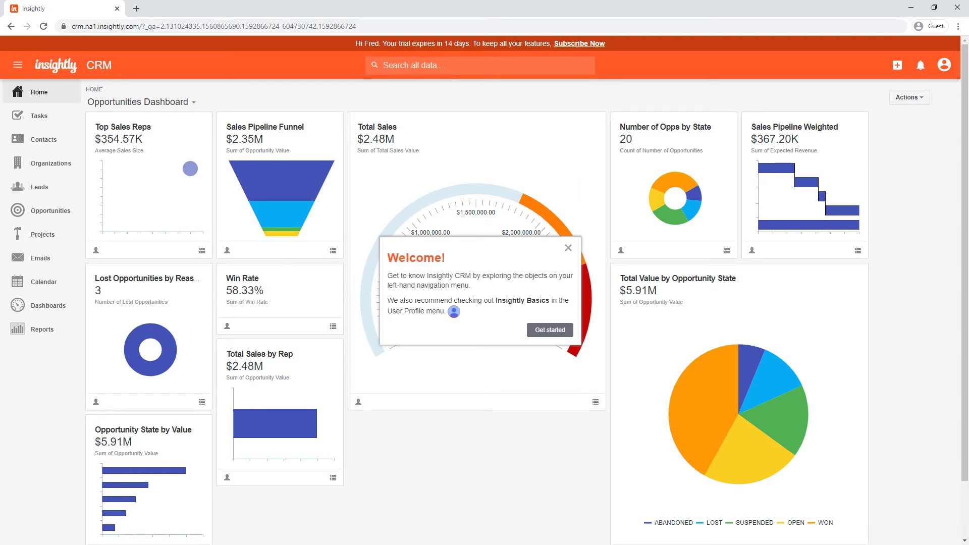
click(568, 247)
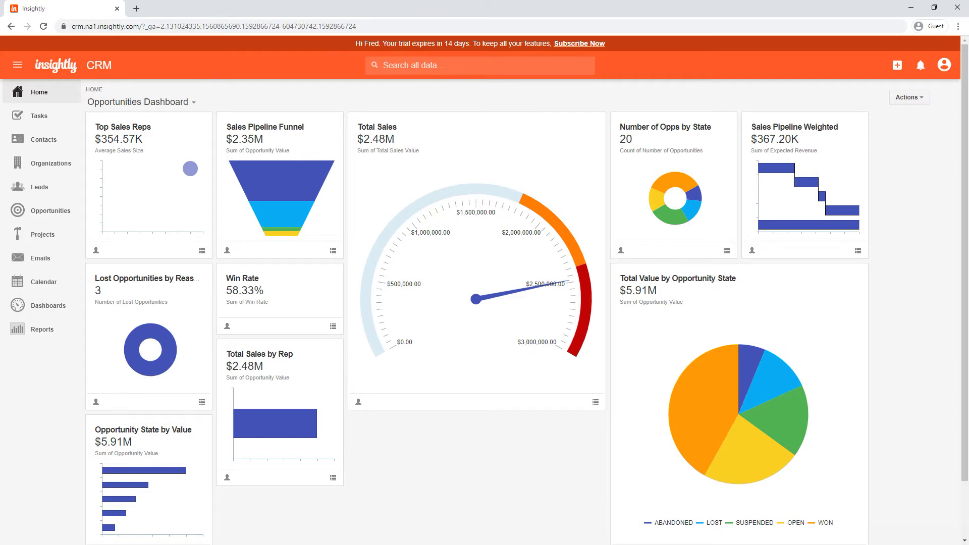
scroll(477, 303, down, 3)
scroll(477, 303, up, 3)
- View the Projects Dashboard, then switch home to the Recent Activity feed and scroll through it
click(194, 102)
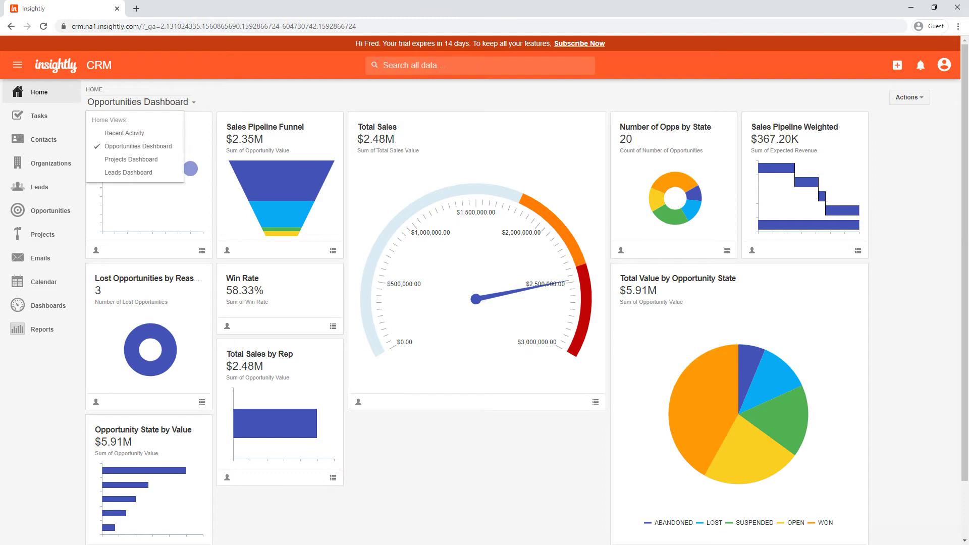
click(187, 157)
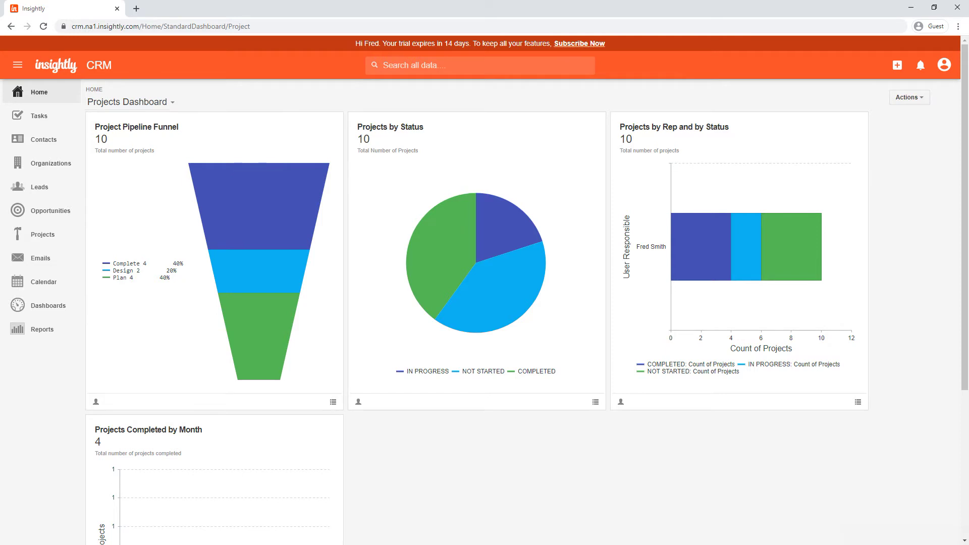
click(172, 102)
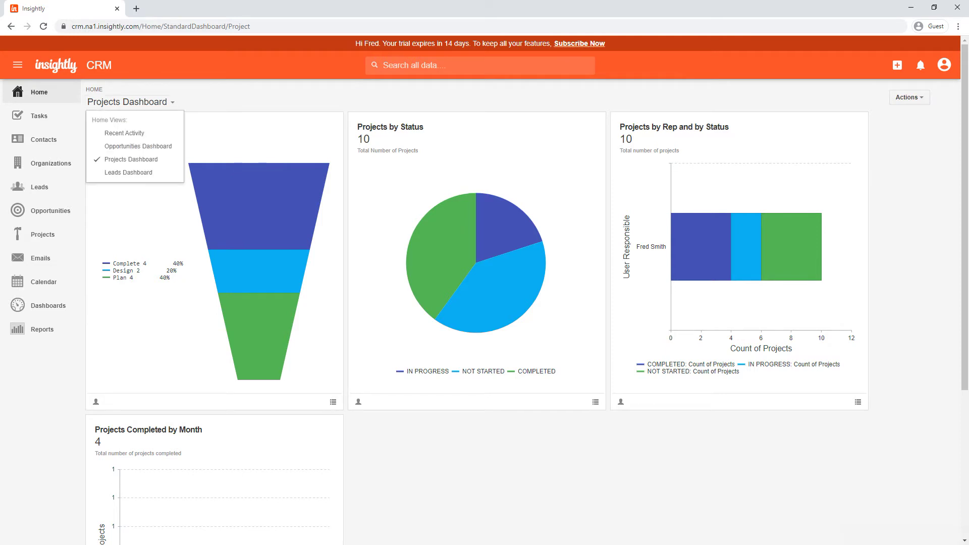
click(125, 133)
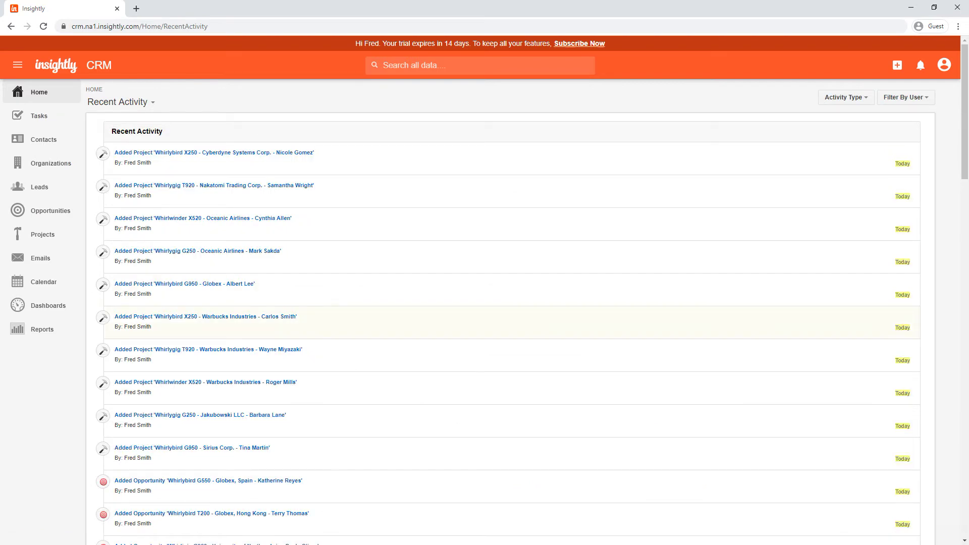
scroll(510, 323, down, 15)
scroll(509, 323, up, 9)
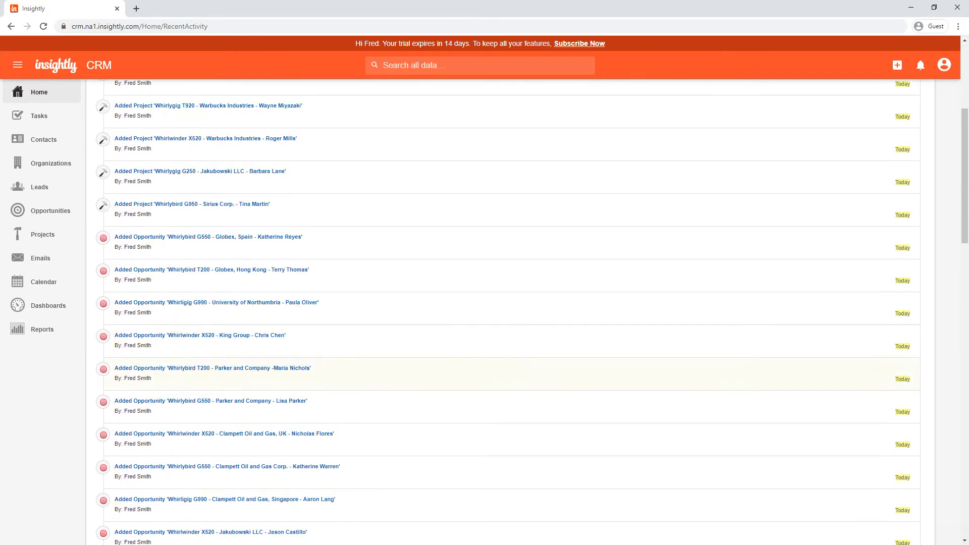
scroll(510, 323, up, 6)
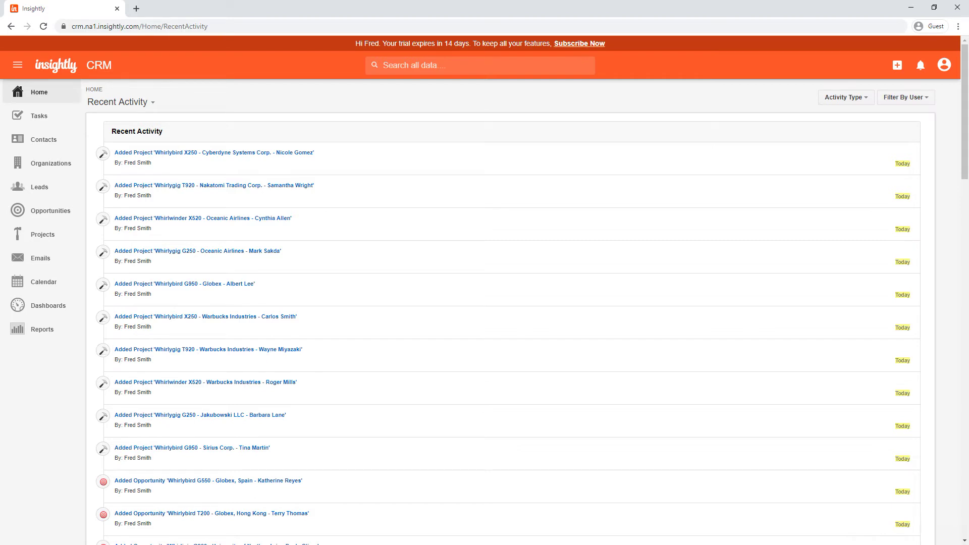
- Open All Contacts from the sidebar and dismiss the 'Meet your contact' tip
click(43, 141)
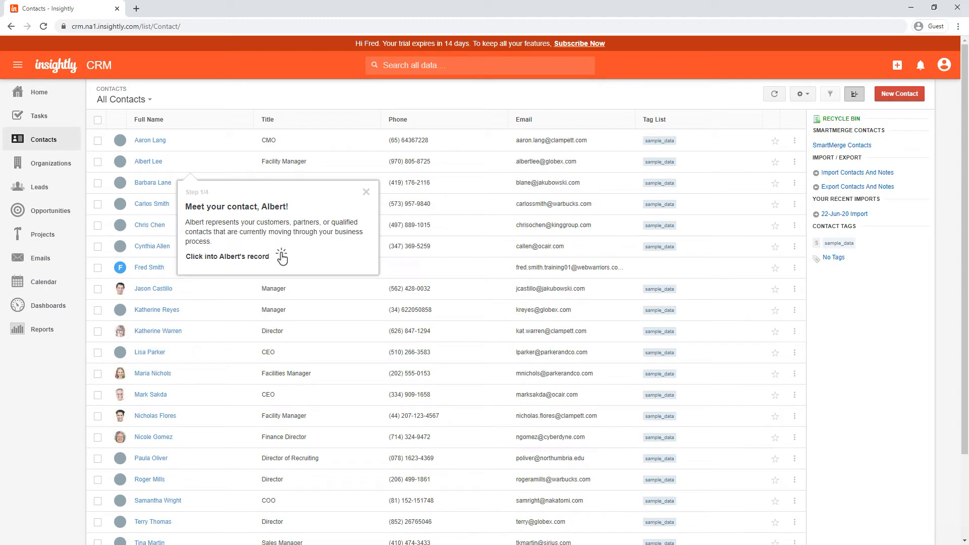
click(366, 193)
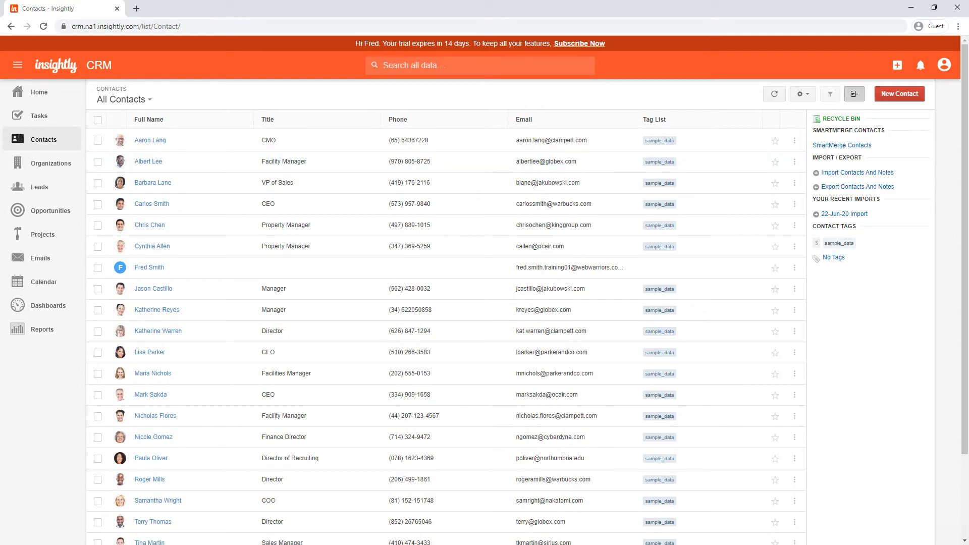
- Begin a new contact, entering the contact's first and last name
click(899, 94)
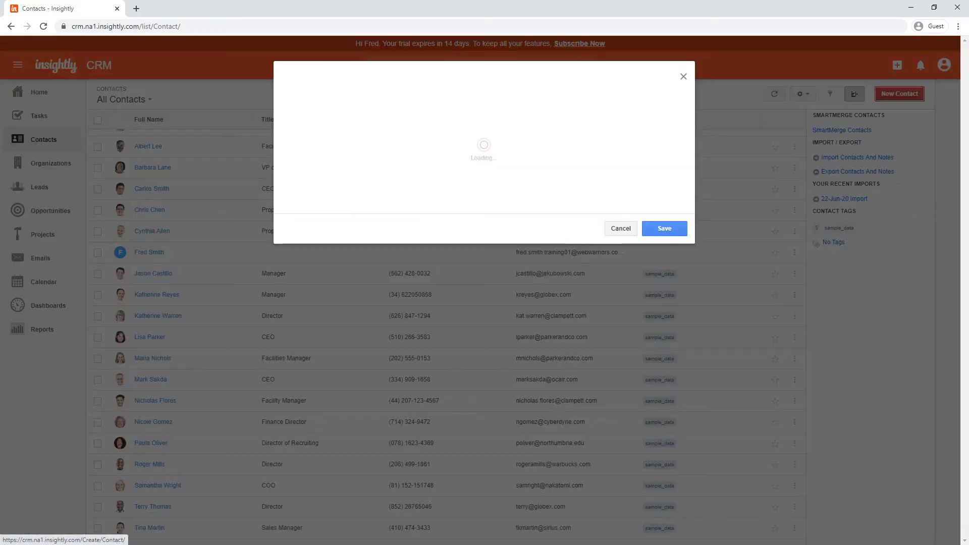
click(438, 129)
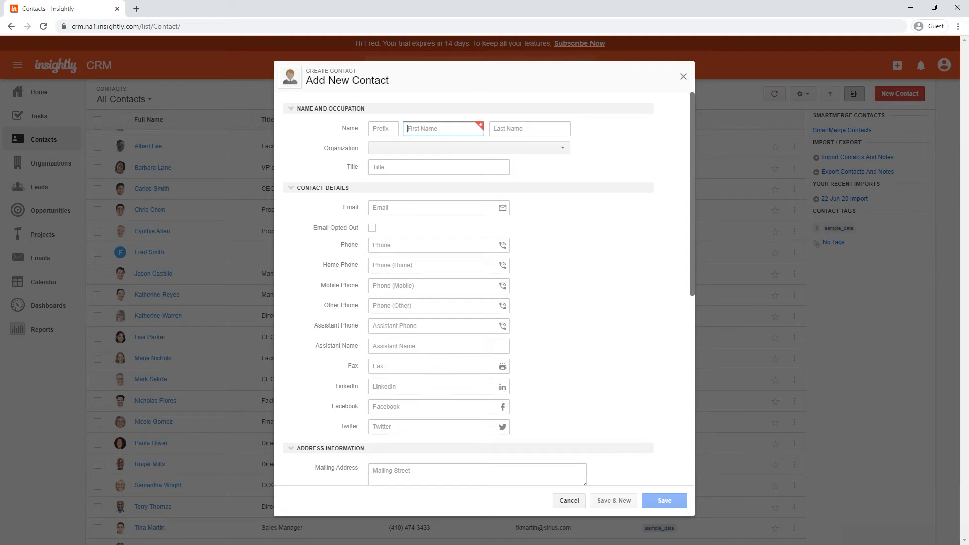
text(Fred)
key(BackSpace)
key(BackSpace)
key(BackSpace)
key(BackSpace)
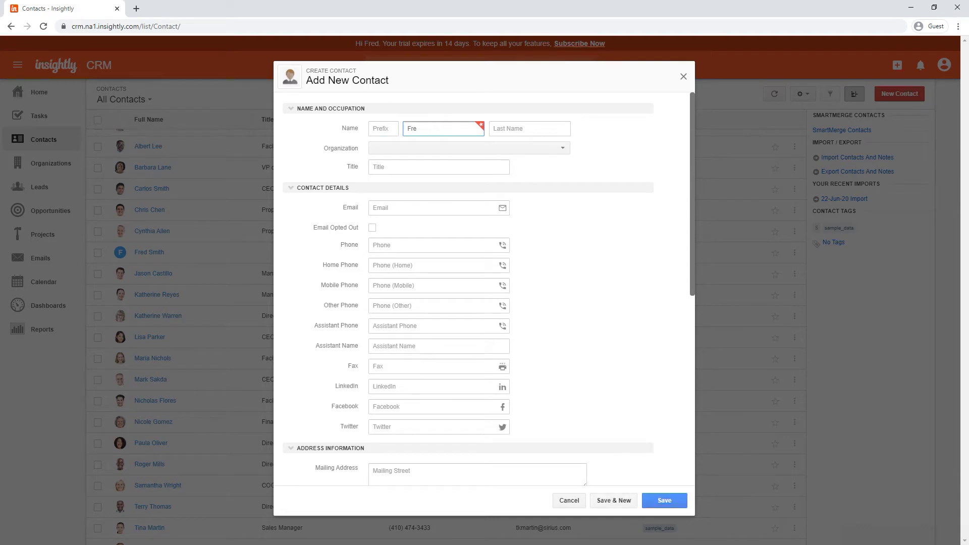
text(Joe)
key(Tab)
text(a)
key(BackSpace)
text(Smith)
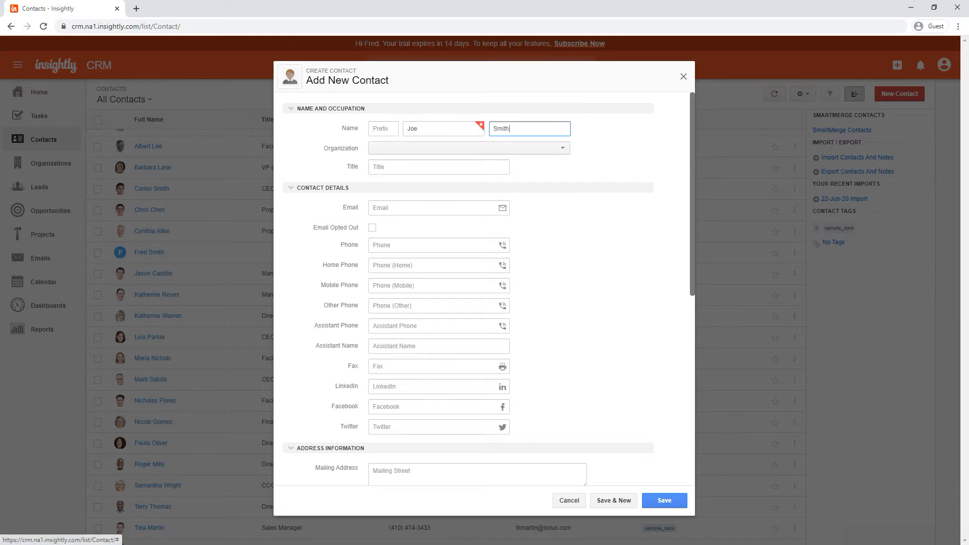
click(469, 148)
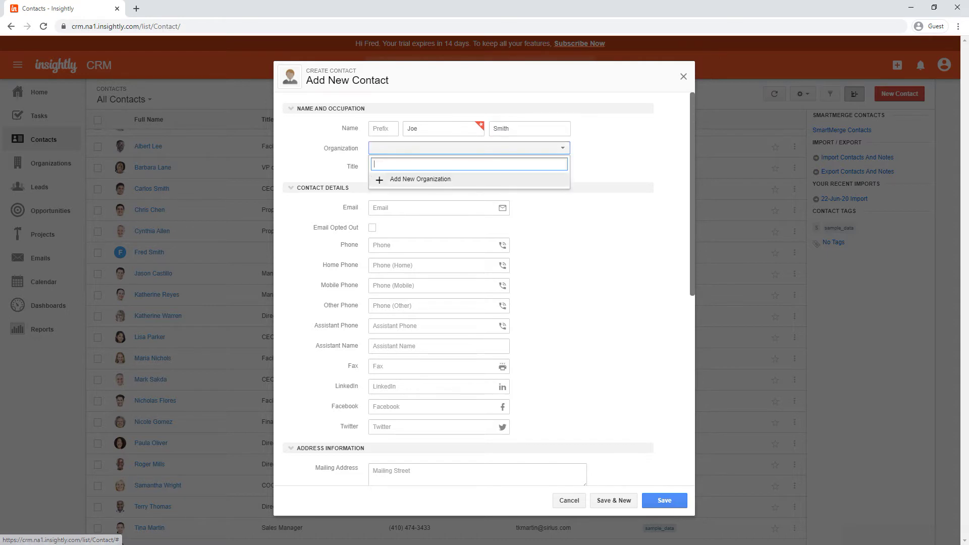
- Add a new organization with the company's name, phone number and https website, and save it
click(420, 179)
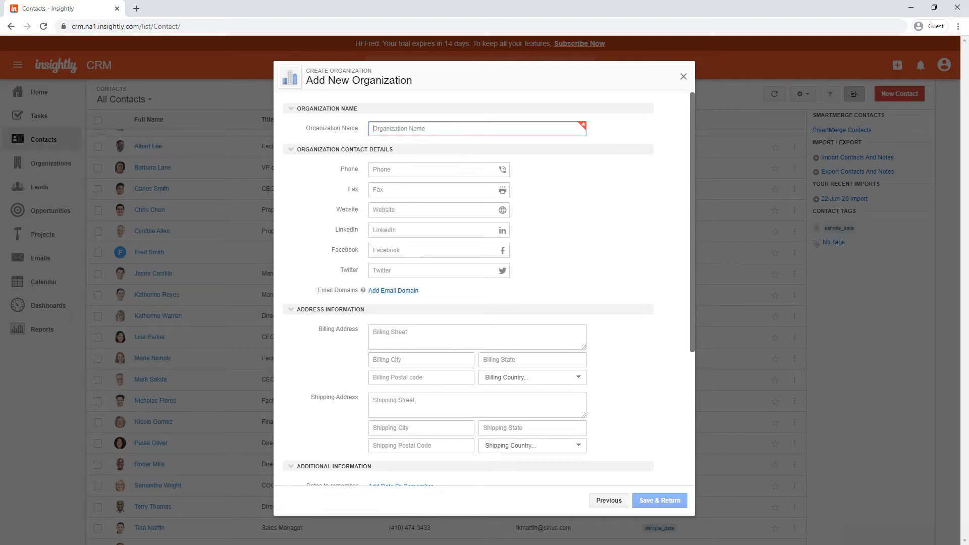
text(Joe Smith Inc.)
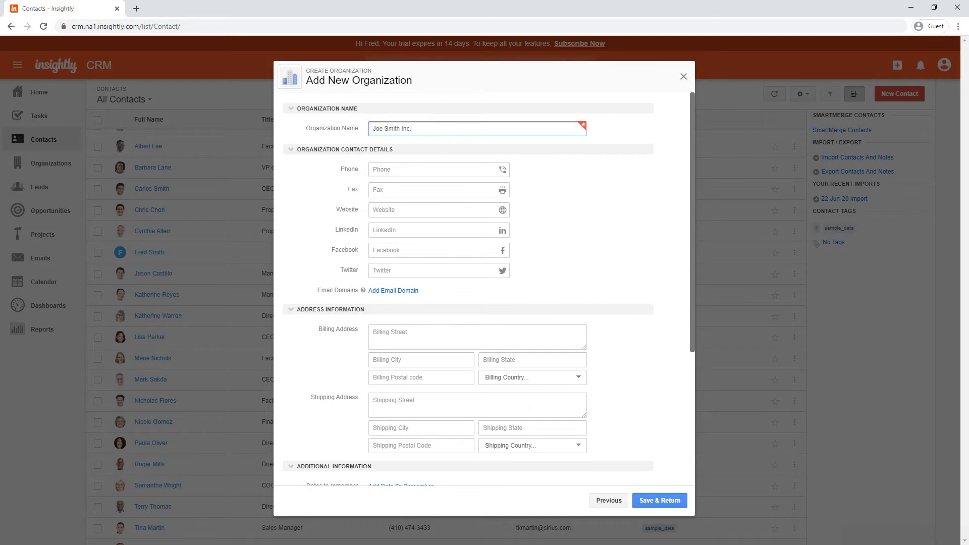
key(Tab)
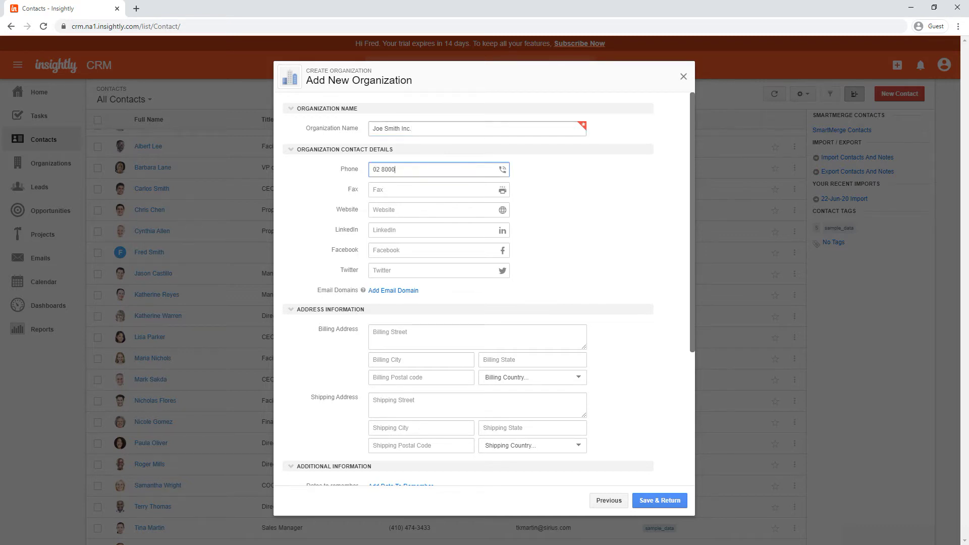
key(Tab)
key(Tab)
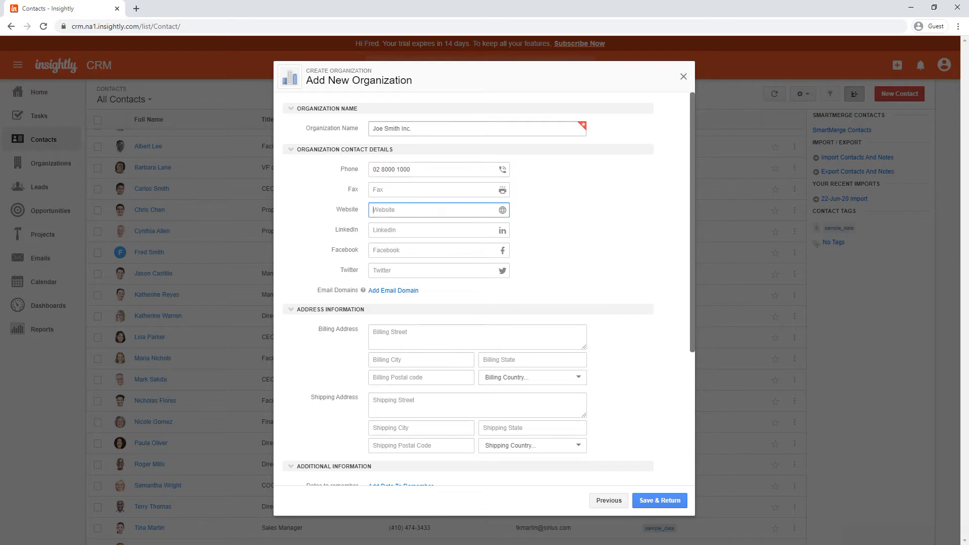
text(tps://joesmithinc.com)
click(404, 250)
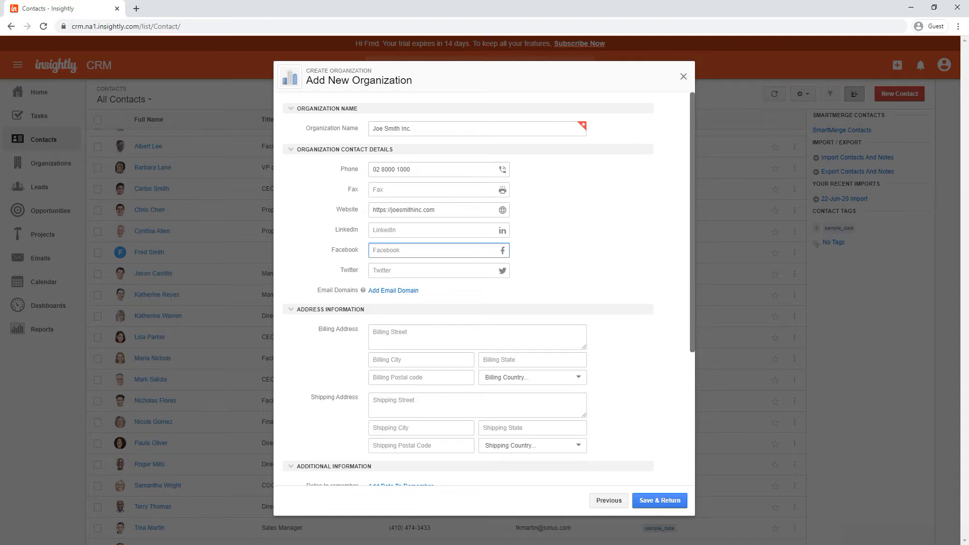
click(660, 501)
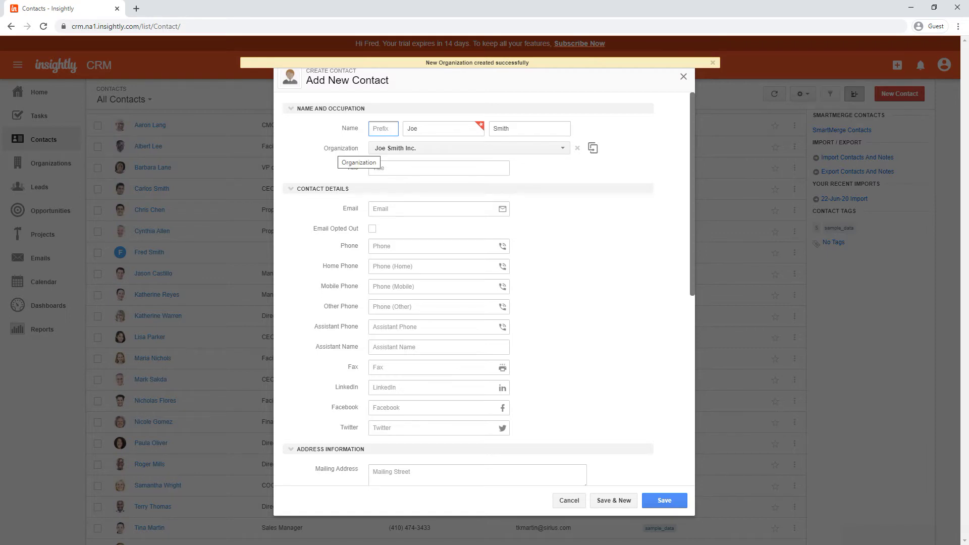
- Keep the newly created company as the contact's organization
click(395, 148)
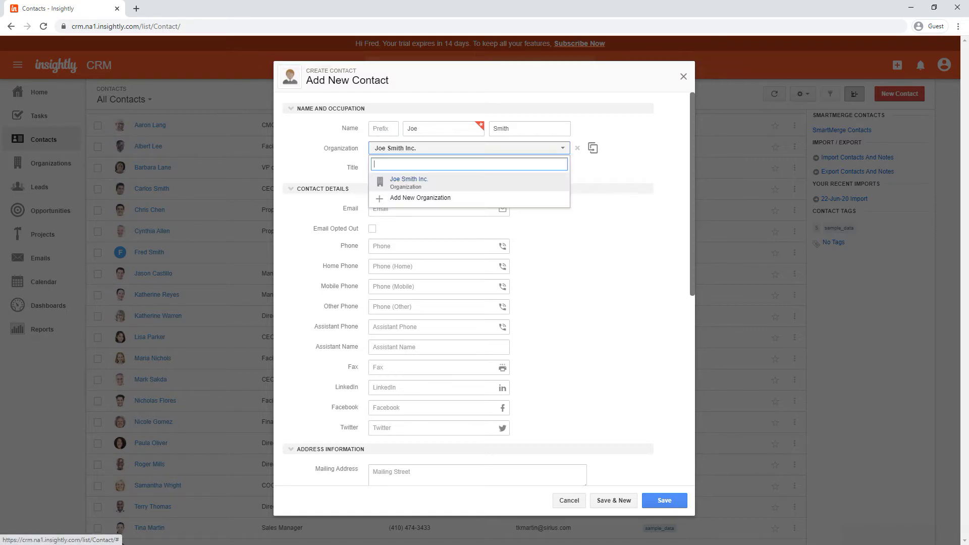
text(a)
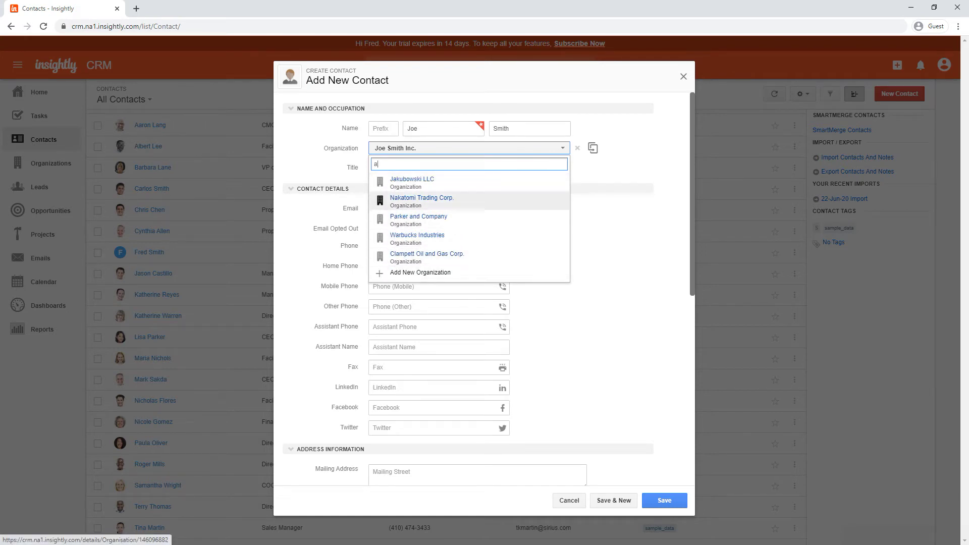
key(BackSpace)
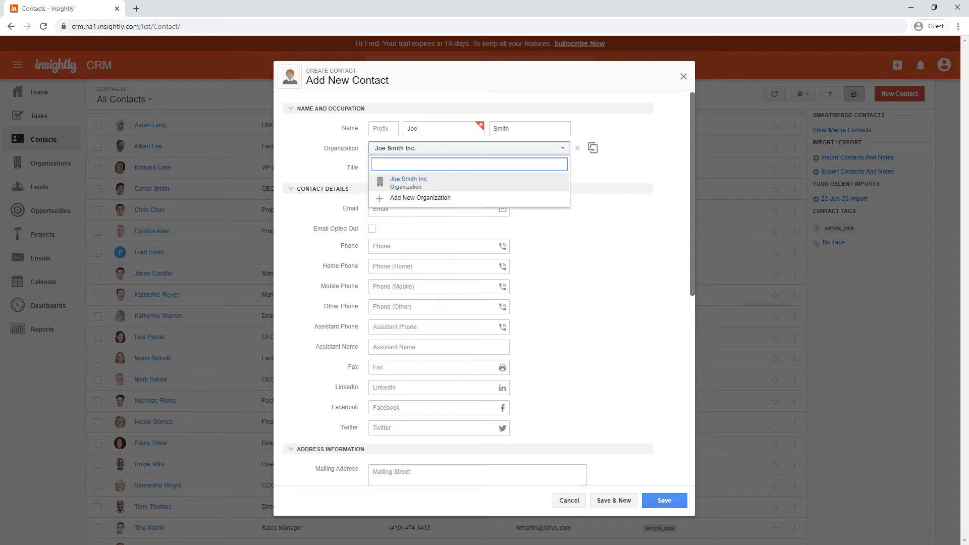
click(434, 180)
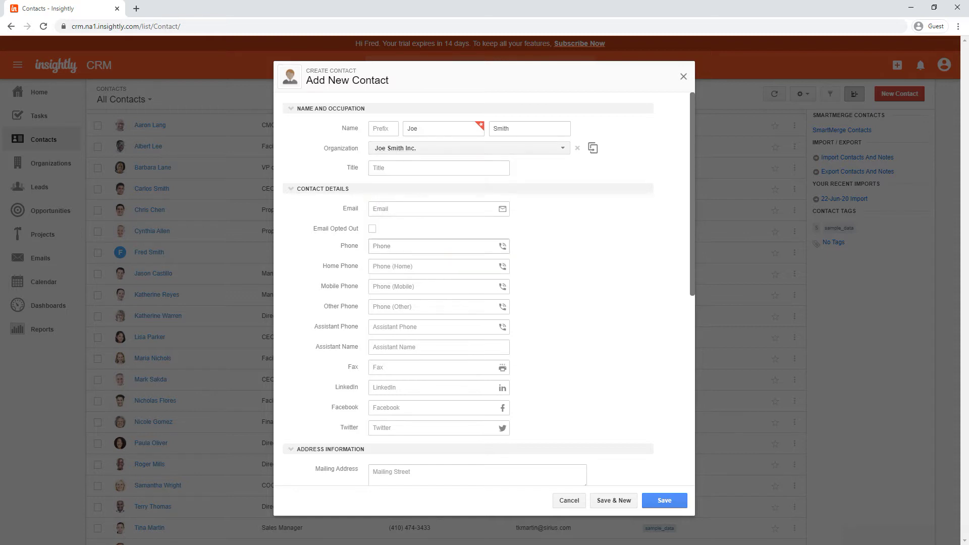
- Fill in the contact's email address and mobile phone number, then save the contact
click(438, 208)
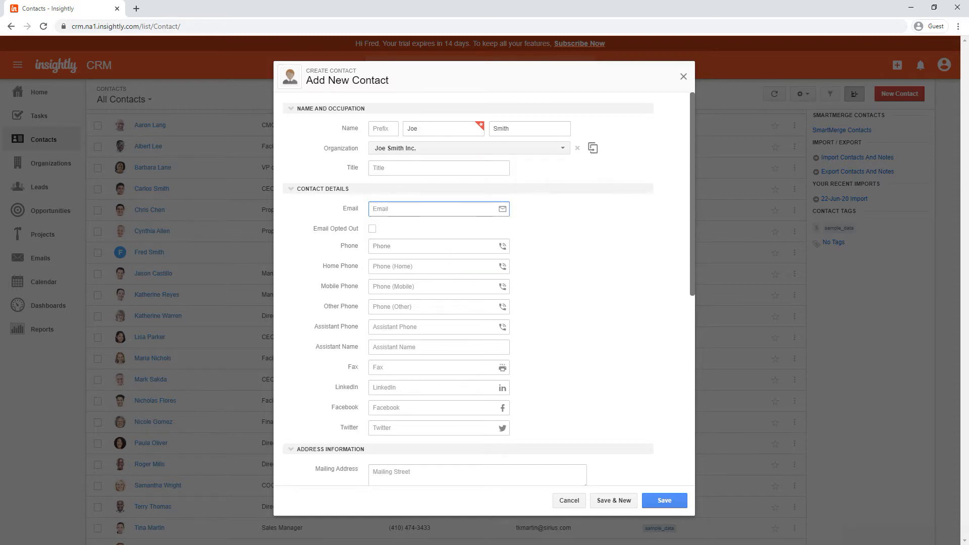
key(Tab)
key(Tab)
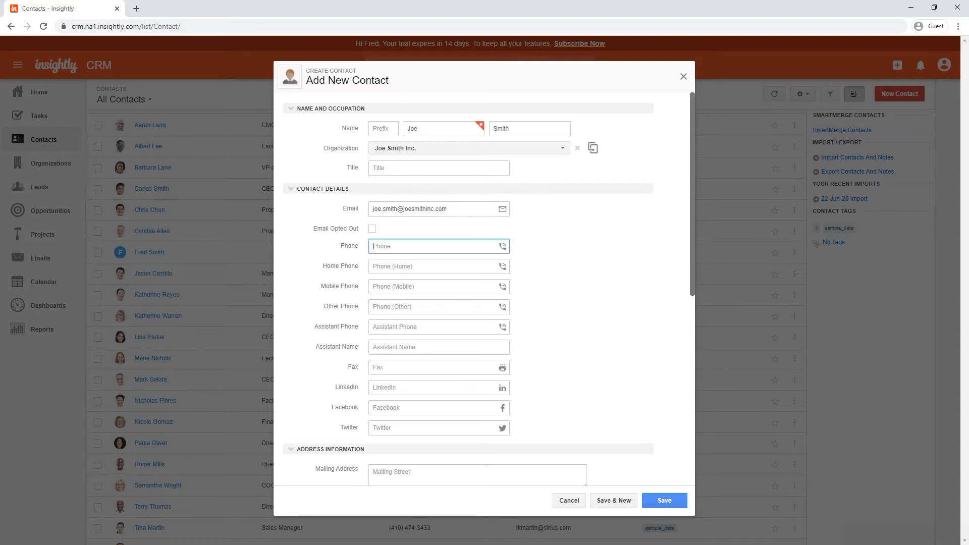
click(664, 500)
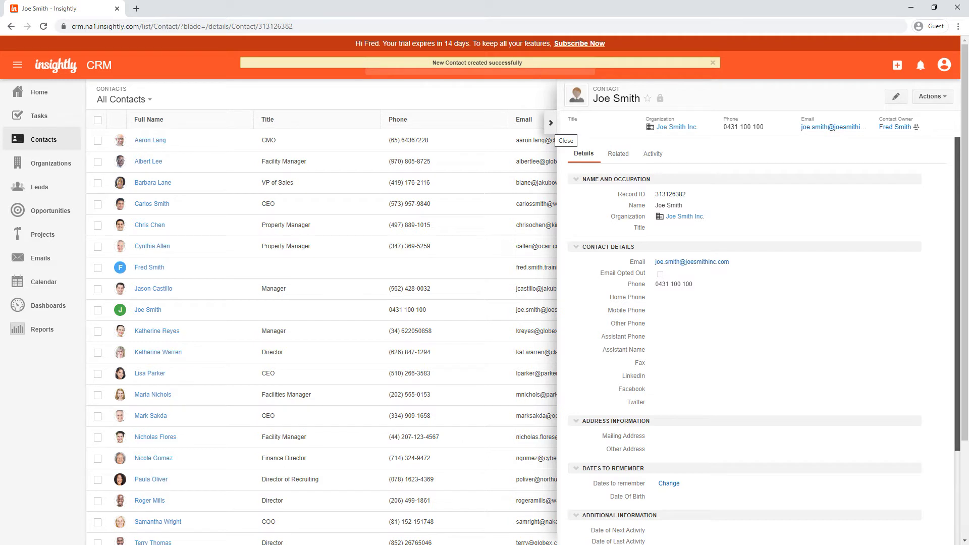
- Close the side panel and open the new contact's record from Recent Items
click(551, 123)
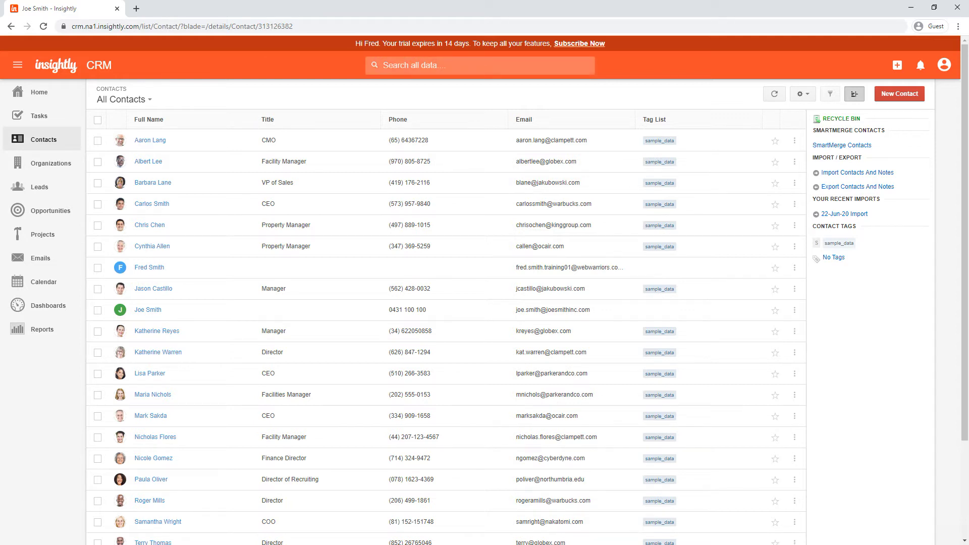
click(383, 65)
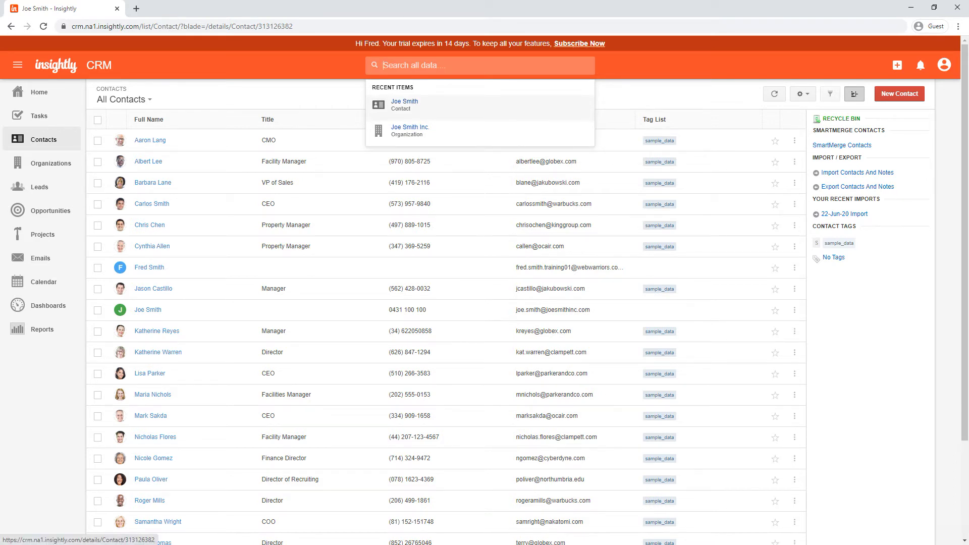
click(404, 104)
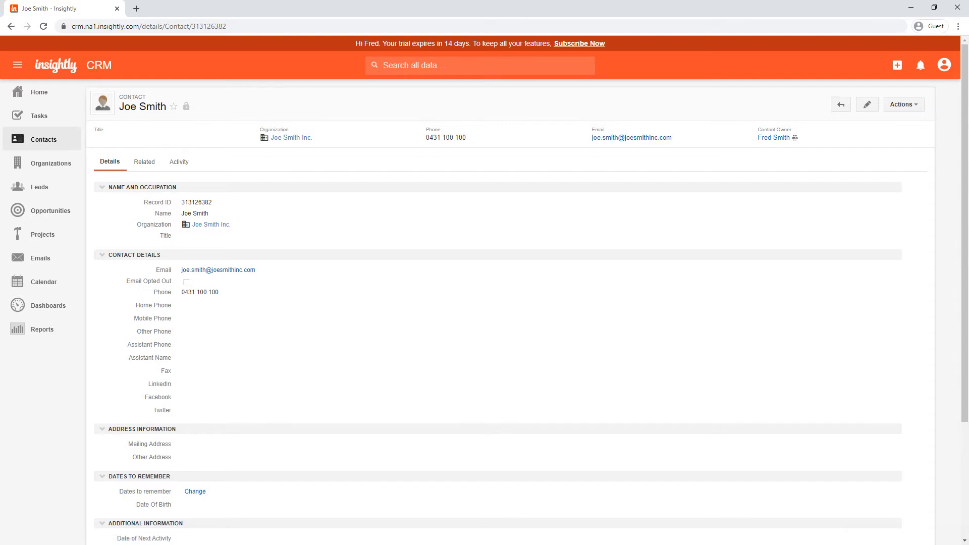
- Choose Add New Opportunity For Contact from the contact's Actions menu
click(903, 104)
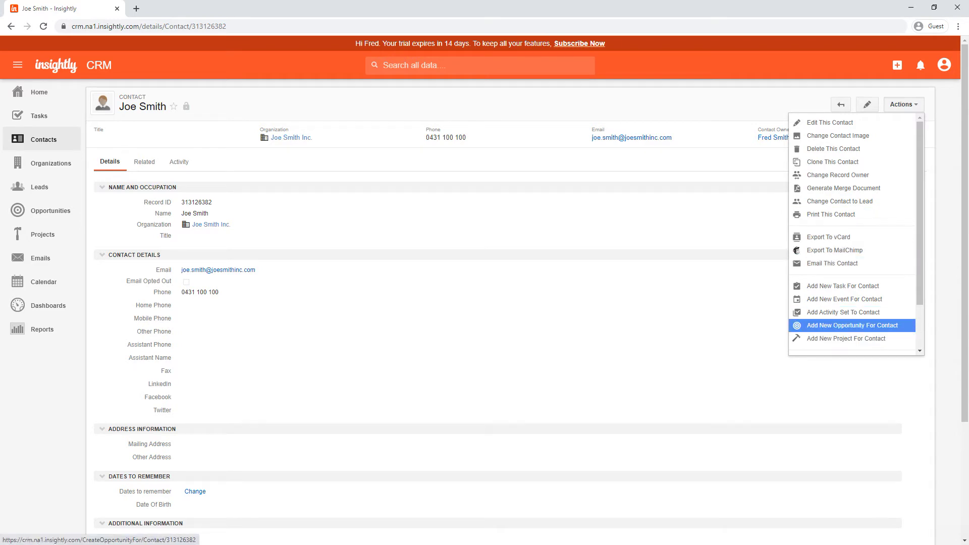
click(852, 325)
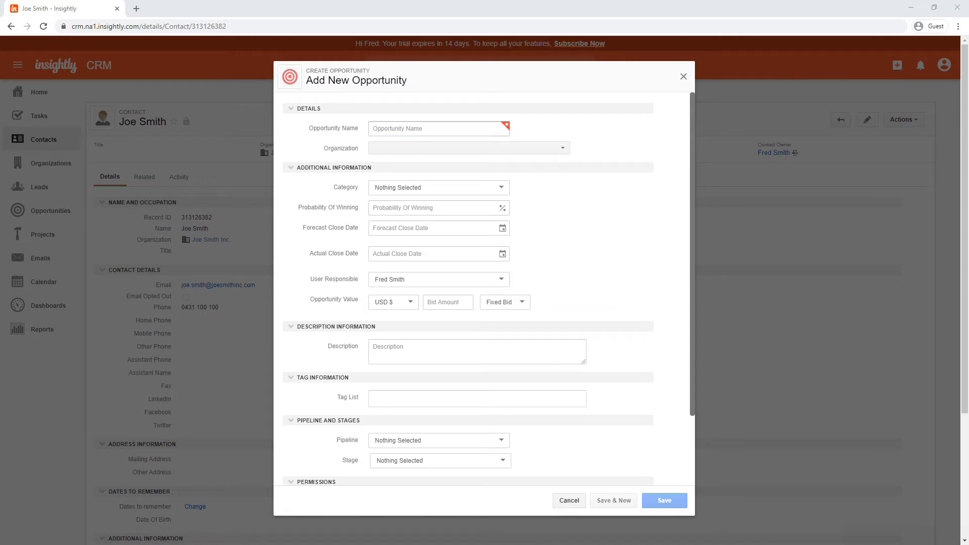
- Name the opportunity '<company> - Rebranding' and link it to the contact's company
click(406, 130)
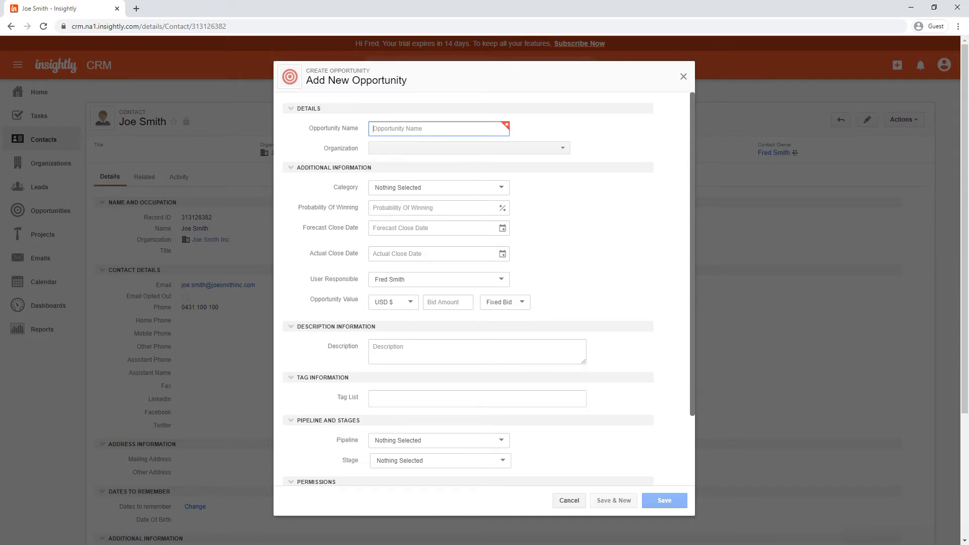
text(Joe)
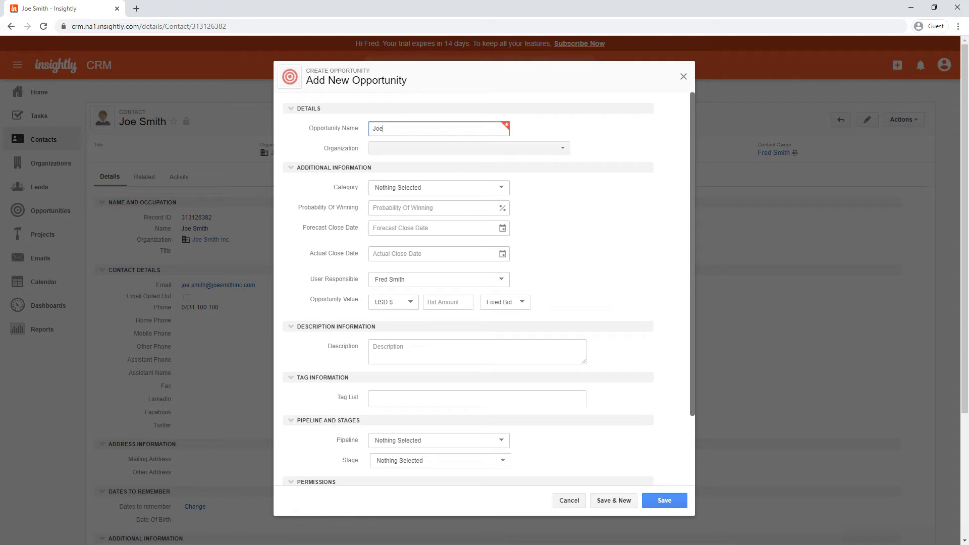
text( Smith Inc. - Rebranding)
click(469, 148)
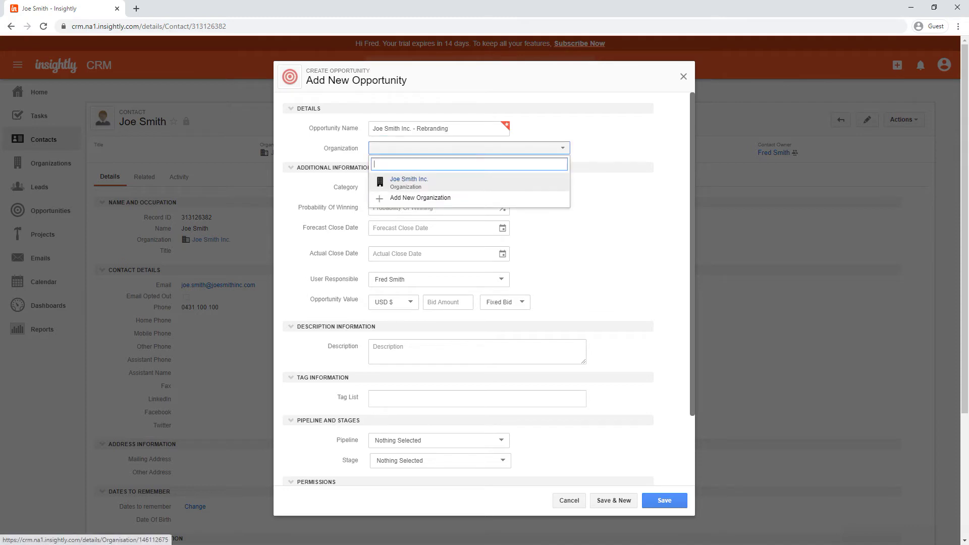
text(ab)
key(BackSpace)
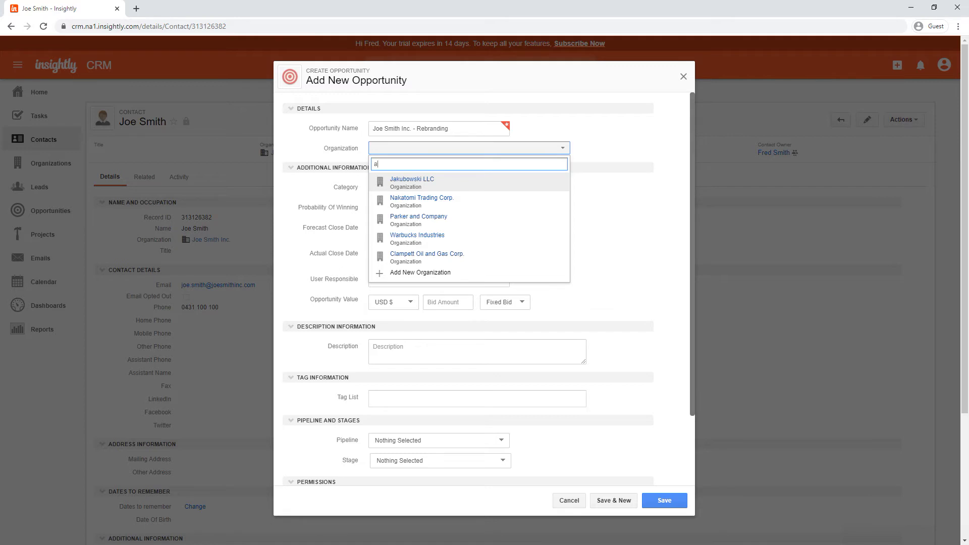
key(BackSpace)
text(joe)
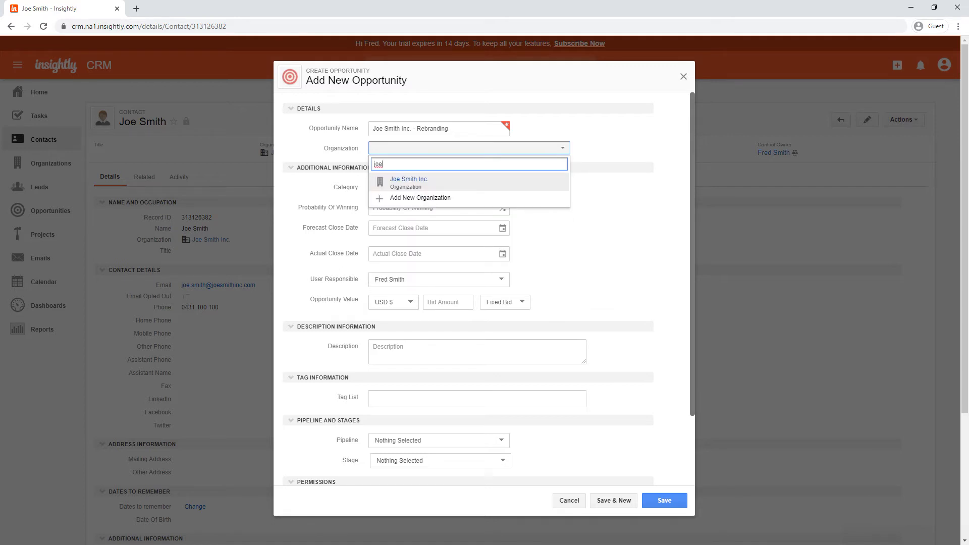
click(408, 181)
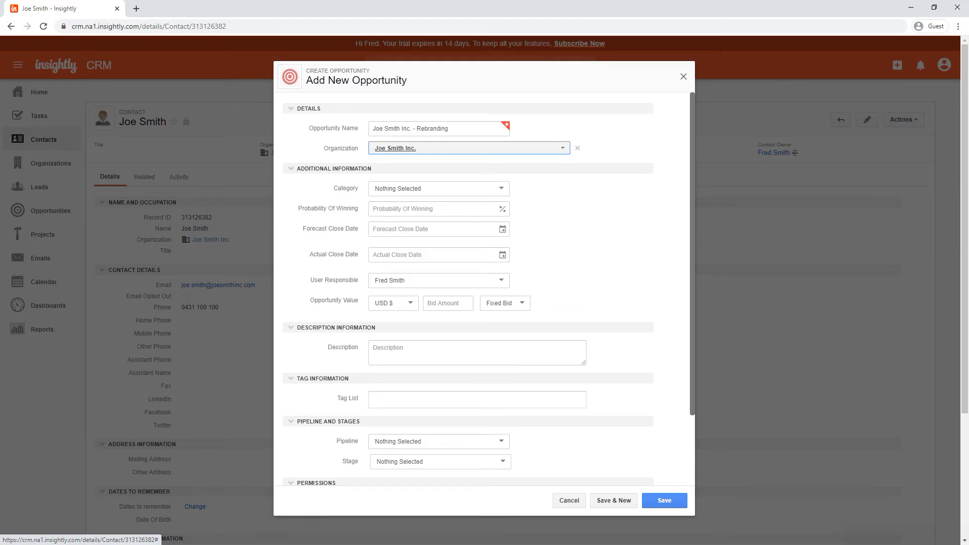
- Set the opportunity currency to AUD $ and the bid amount to 7000
click(393, 303)
drag(414, 438, 414, 333)
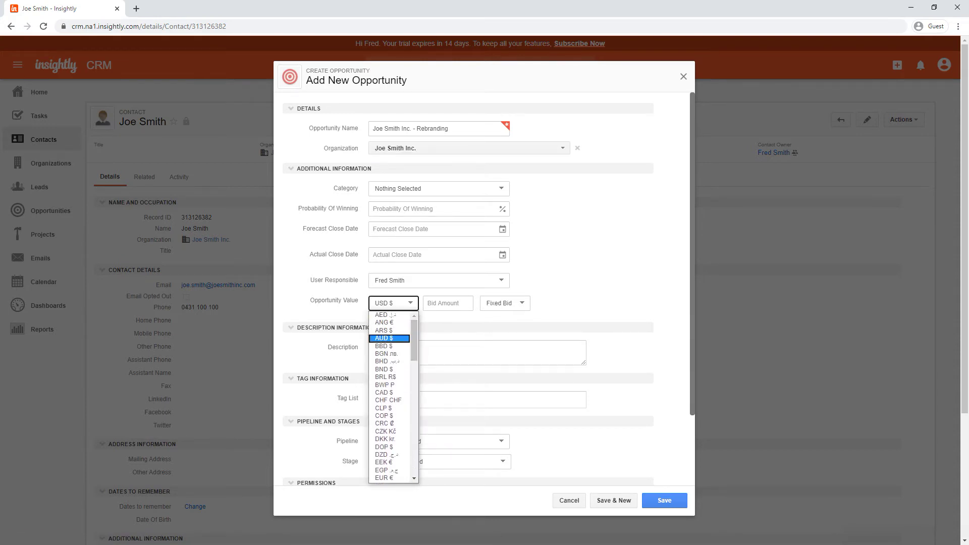
click(385, 338)
click(448, 303)
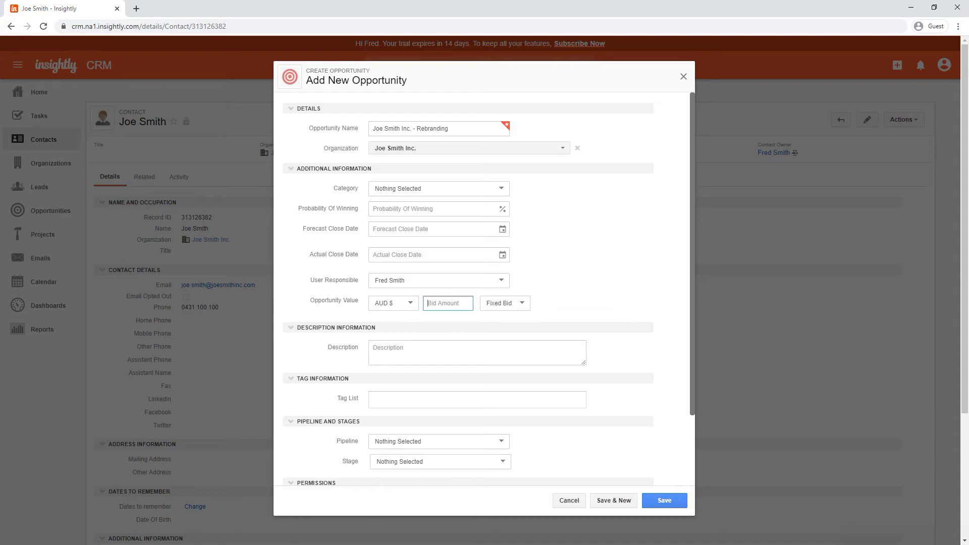
text(700)
key(Tab)
key(Tab)
- Put the Rebranding opportunity in Opportunity Pipeline at the Prospecting stage and save it
scroll(484, 288, down, 3)
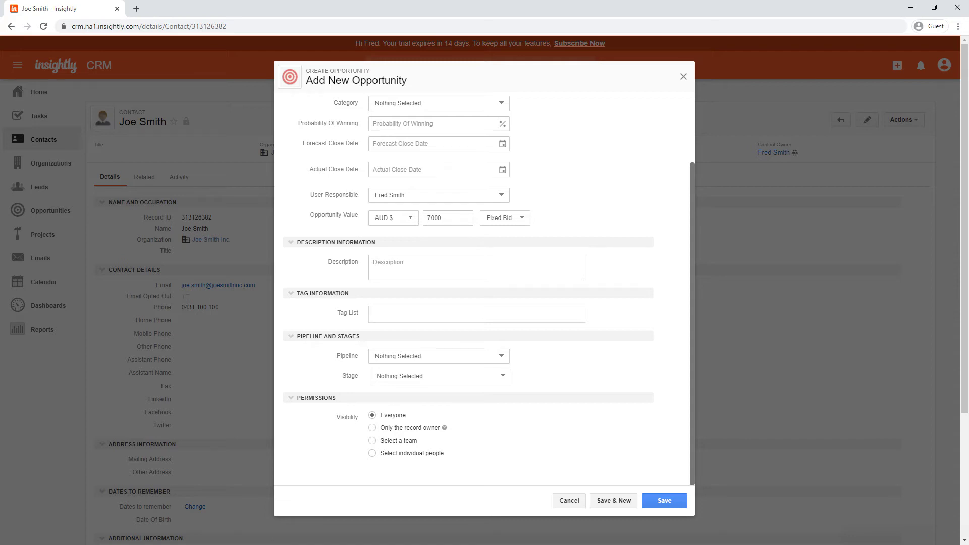
click(439, 356)
key(Down)
key(Return)
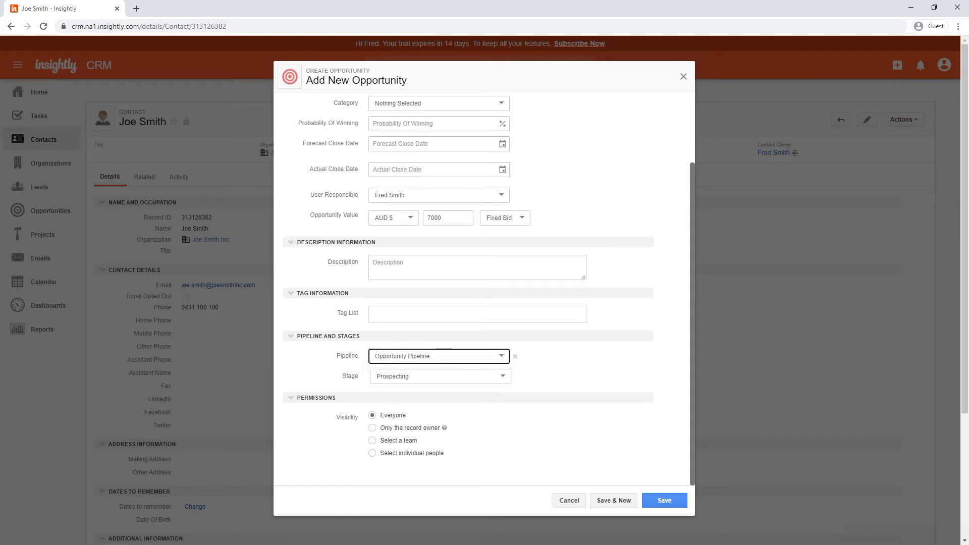
click(440, 377)
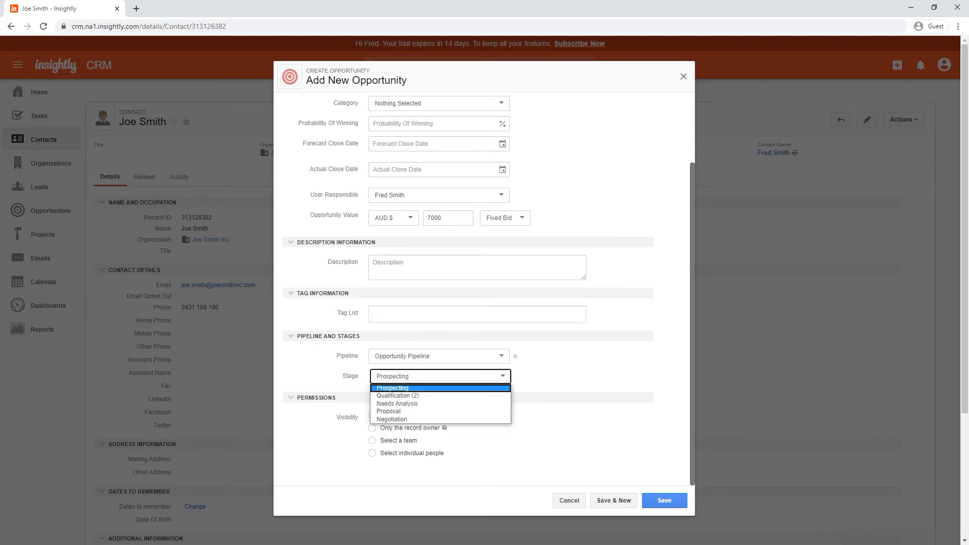
key(Down)
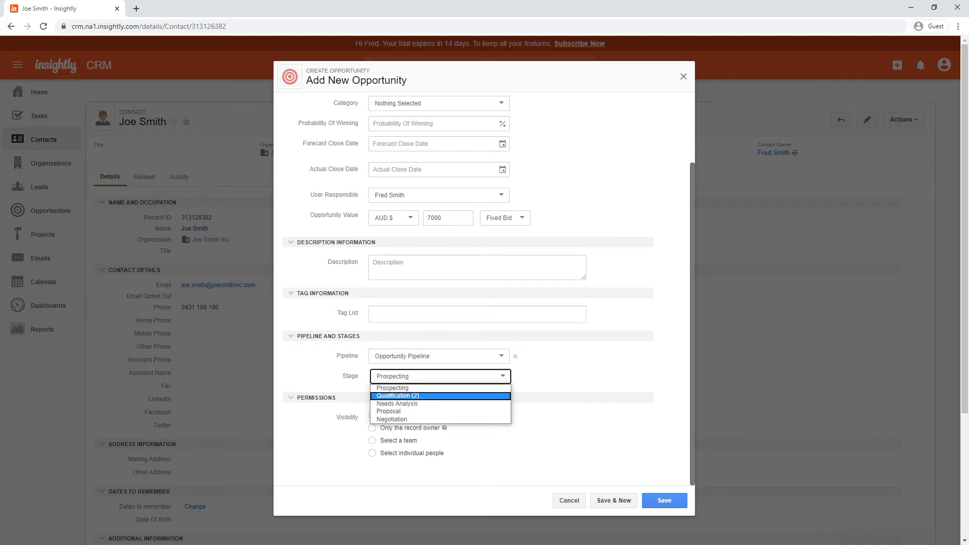
key(Up)
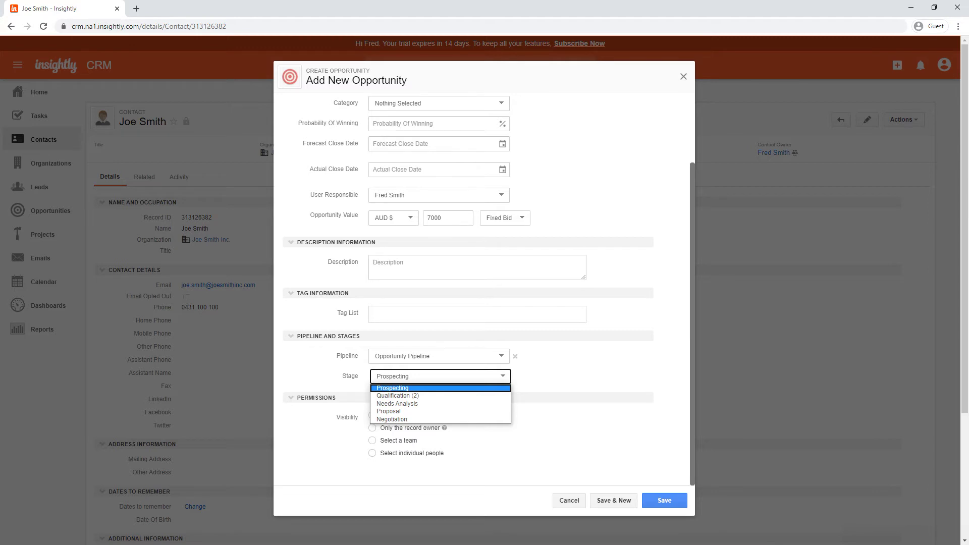
key(Return)
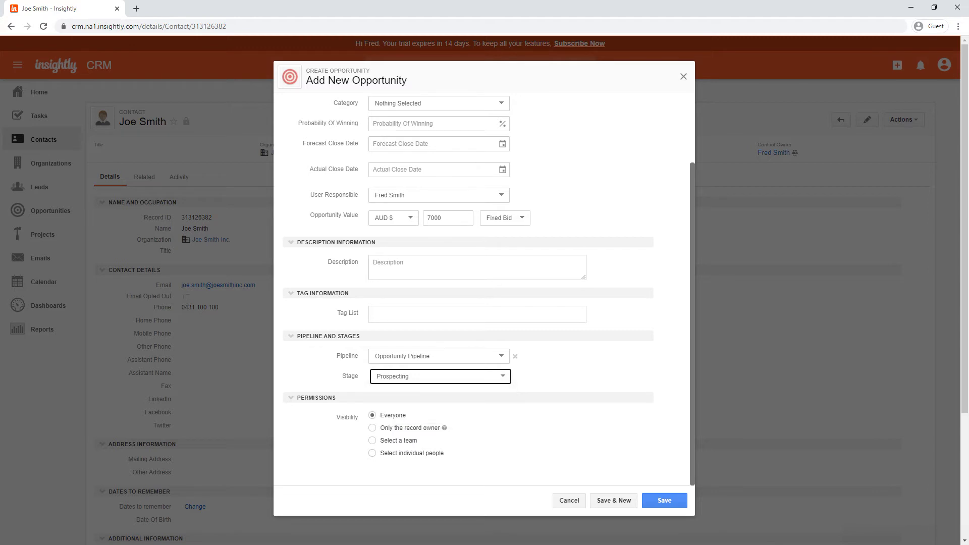
click(664, 500)
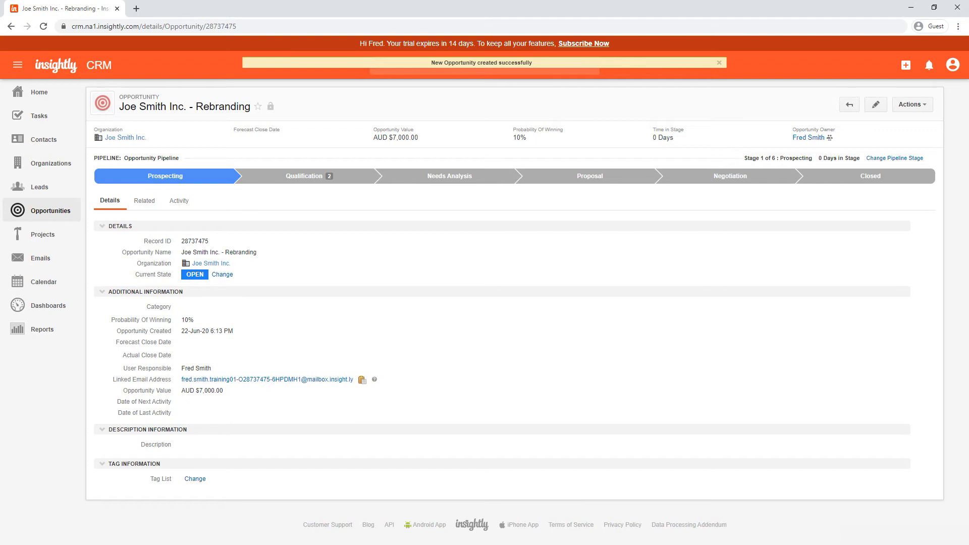
- From the saved Rebranding record, open the Change Pipeline Stage dialog proposing Qualification
click(304, 176)
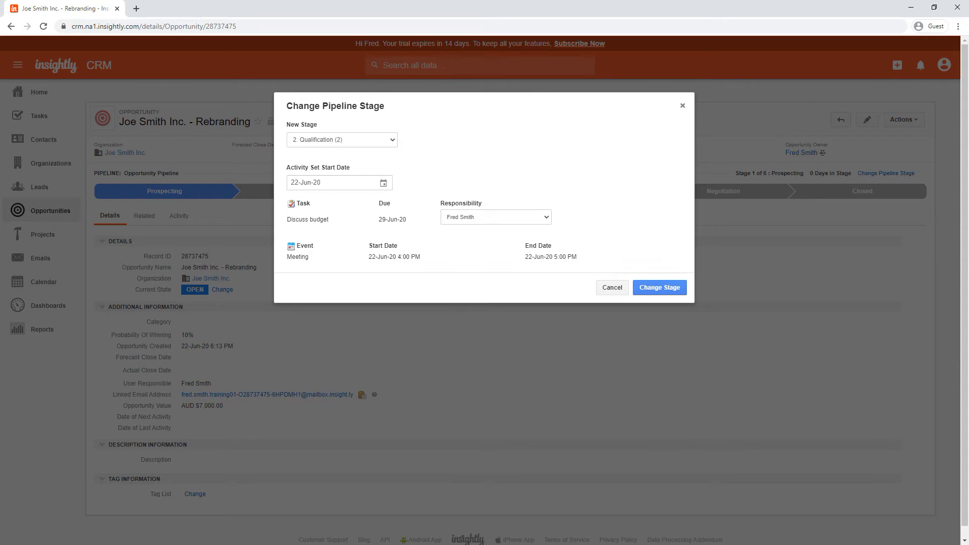
- Confirm Qualification with the same owner on the 'Discuss budget' task, then start the Negotiation stage change
click(496, 217)
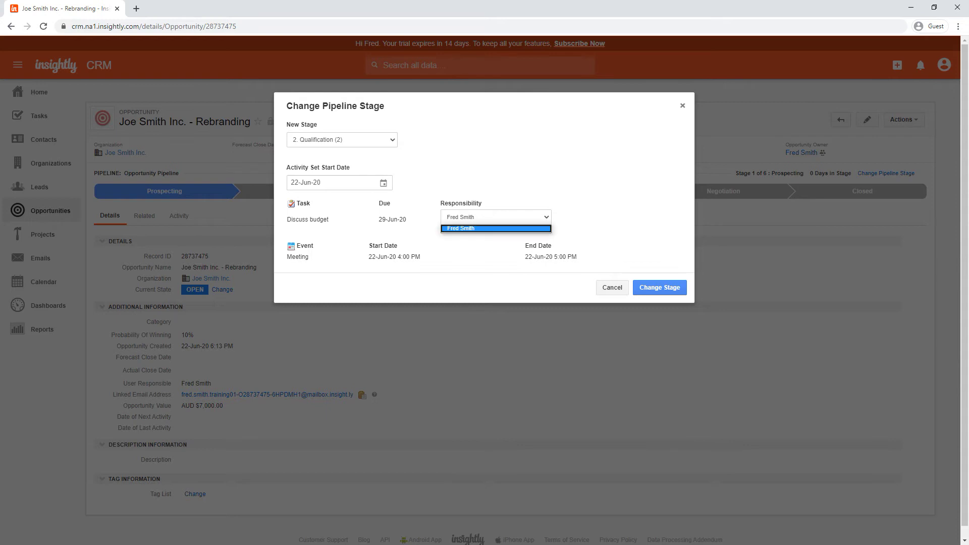
click(496, 229)
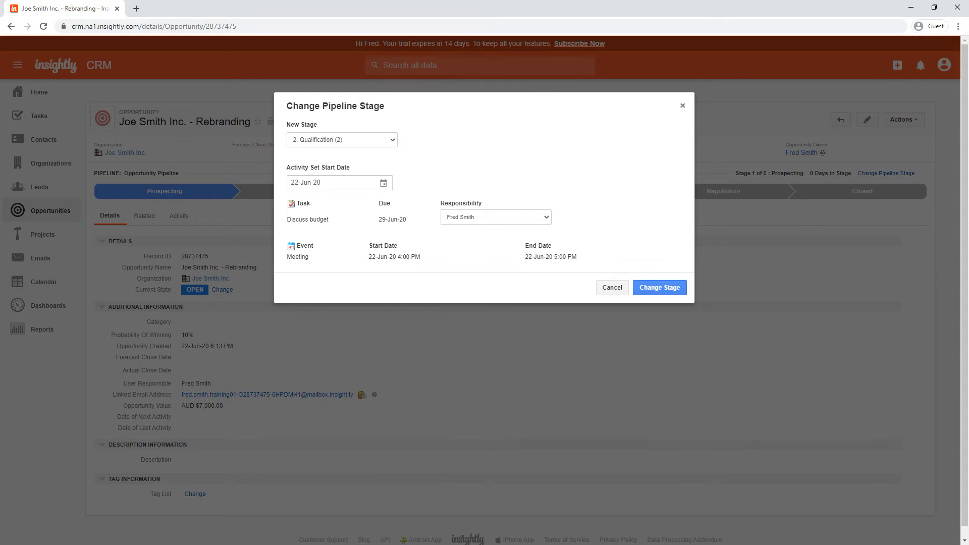
click(660, 287)
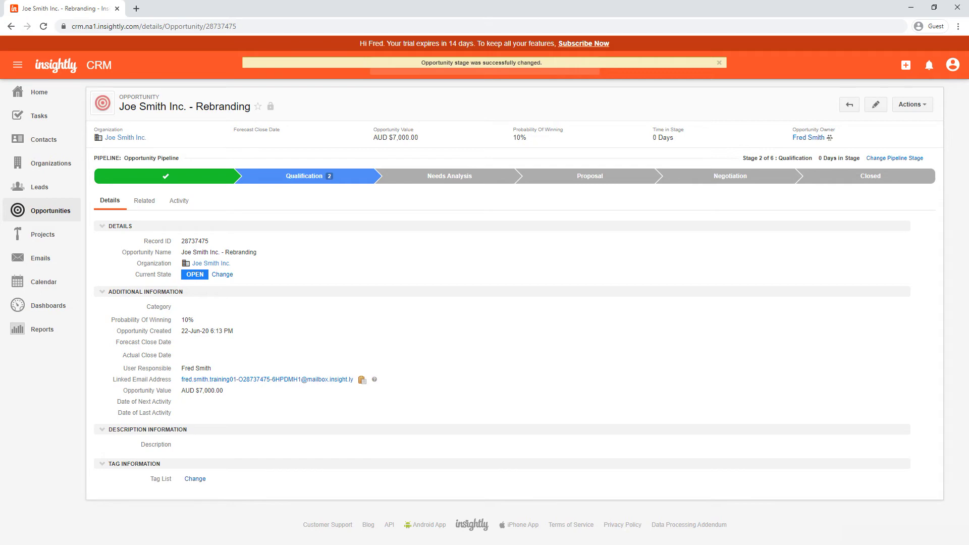
click(734, 176)
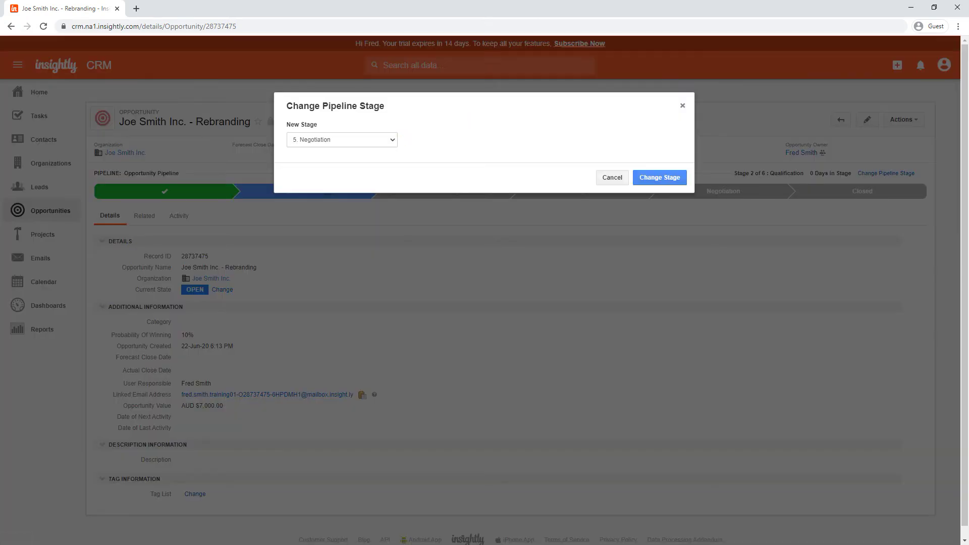
- Confirm the Rebranding move to Negotiation and return to the opportunities list
click(659, 177)
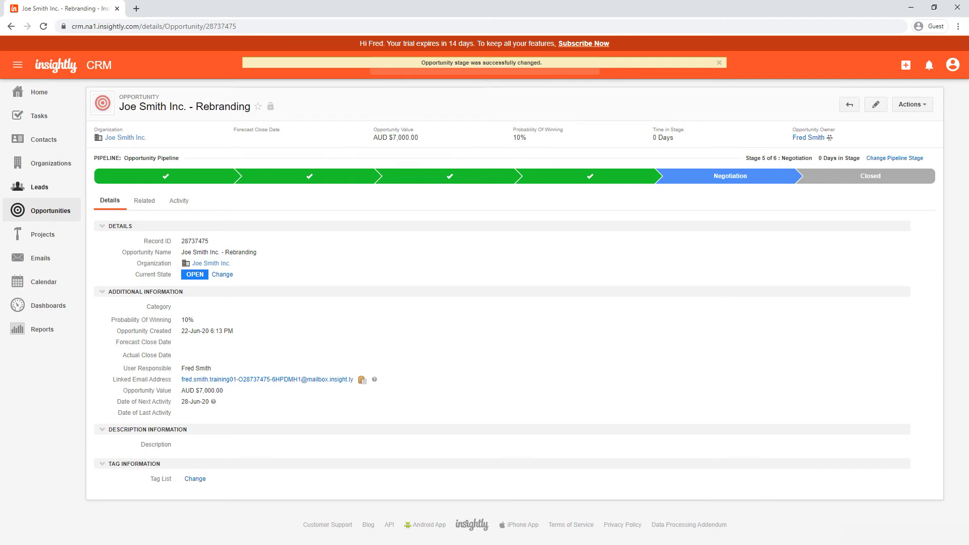
click(50, 211)
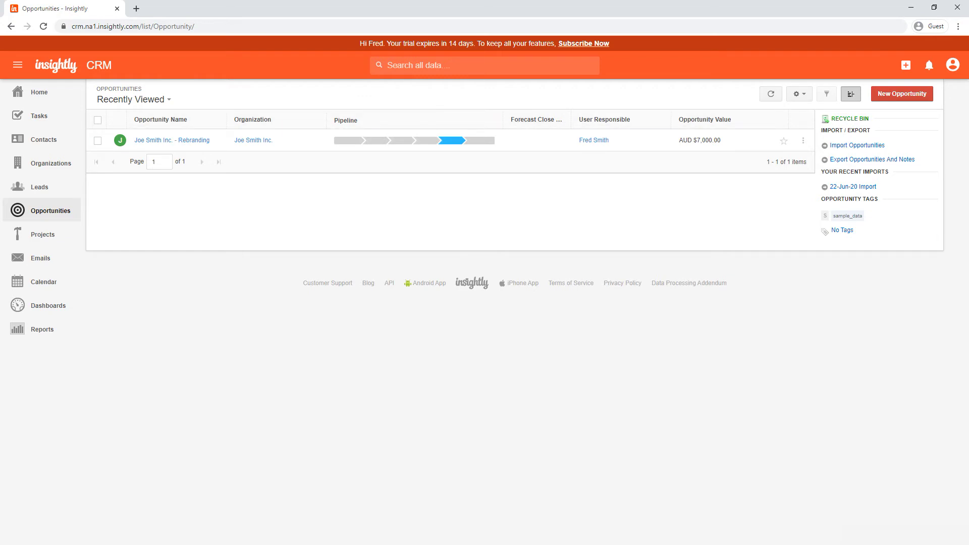
- Start a new opportunity with organization Jakubowski LLC and a bid amount of 5000
click(902, 94)
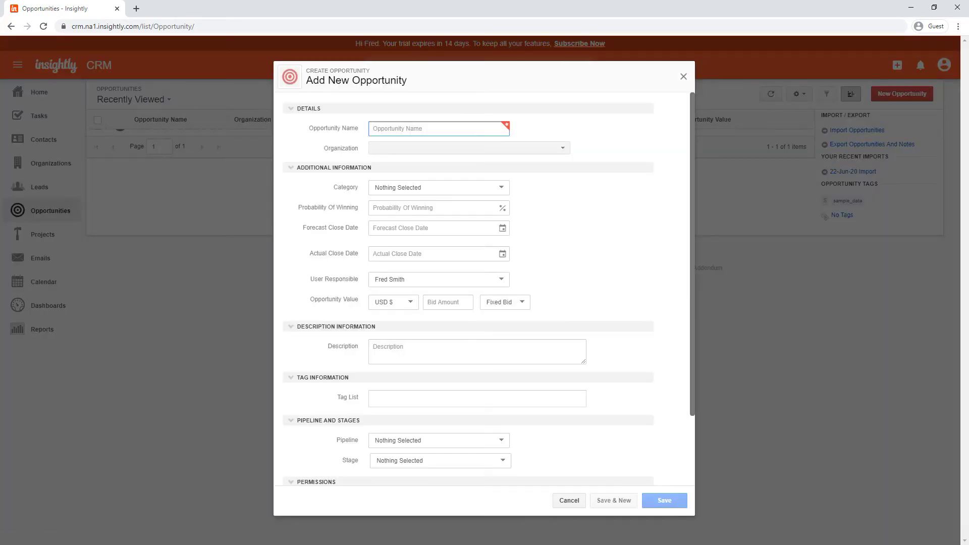
text(Fred Bloggs)
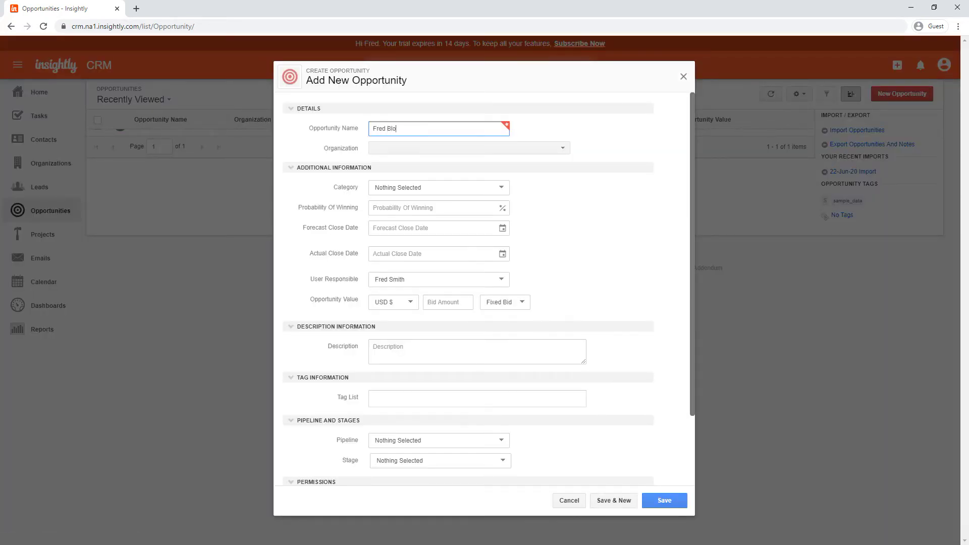
key(Tab)
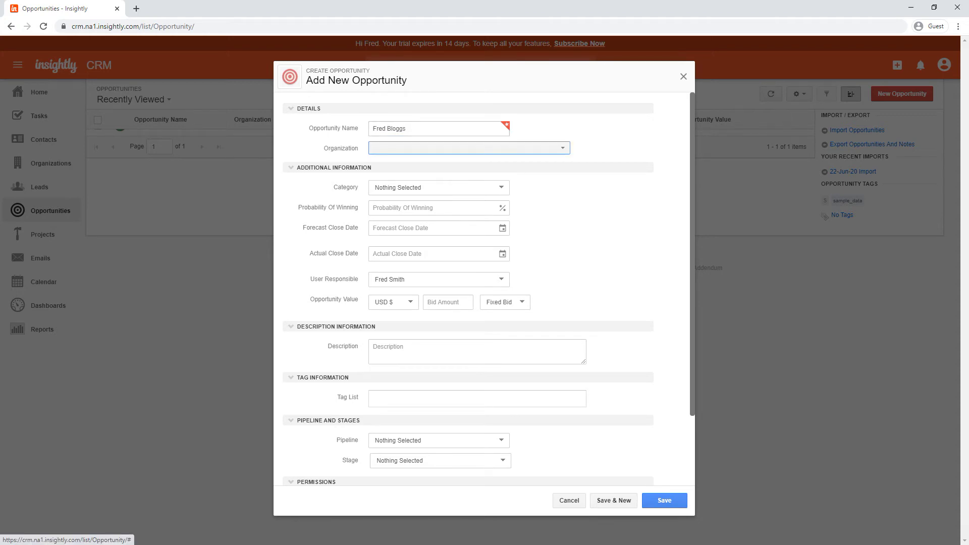
key(Return)
text(a)
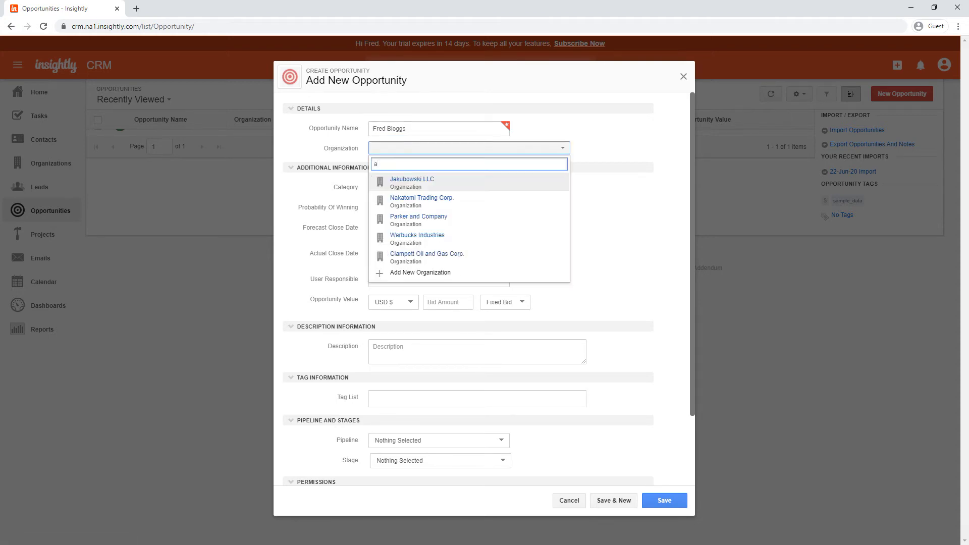
key(Return)
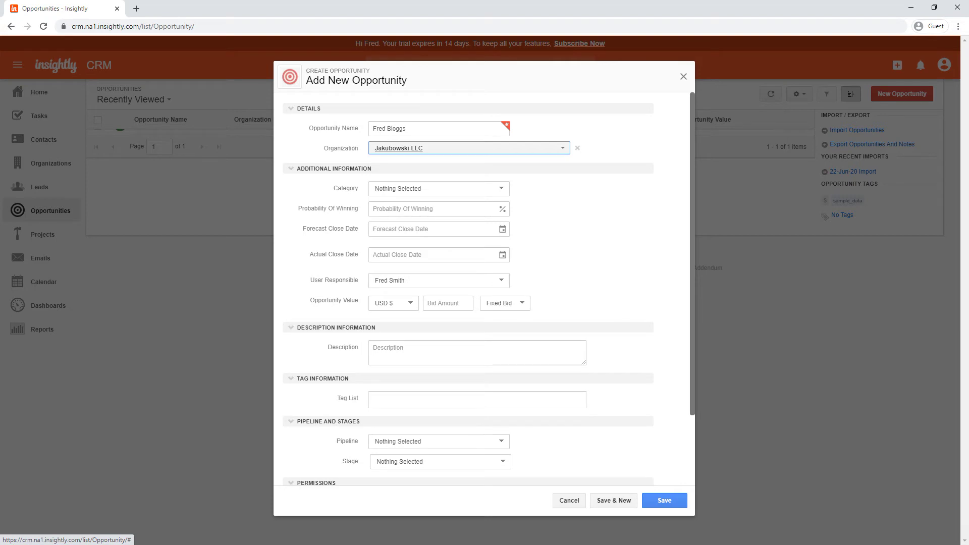
scroll(479, 288, down, 3)
click(447, 218)
text(5000)
- Rename the opportunity to 'Jakubowski LLC - New Website'
scroll(485, 288, up, 3)
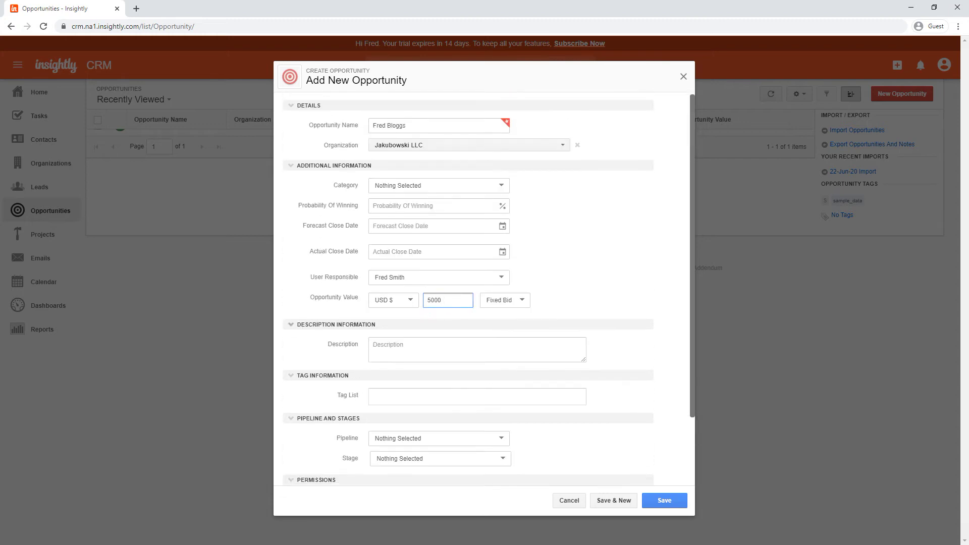
click(408, 129)
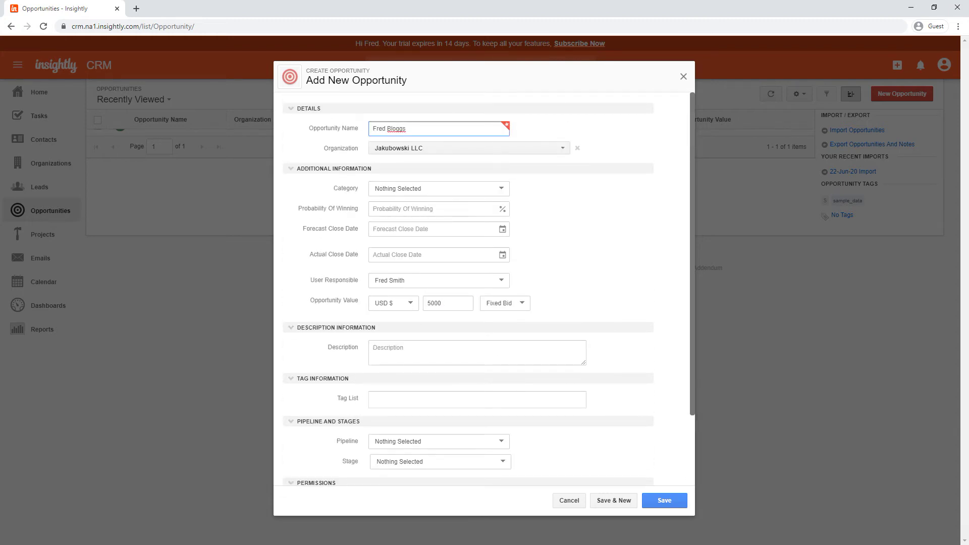
key(BackSpace)
key(BackSpace)
text(s Inc. - New Website)
key(Tab)
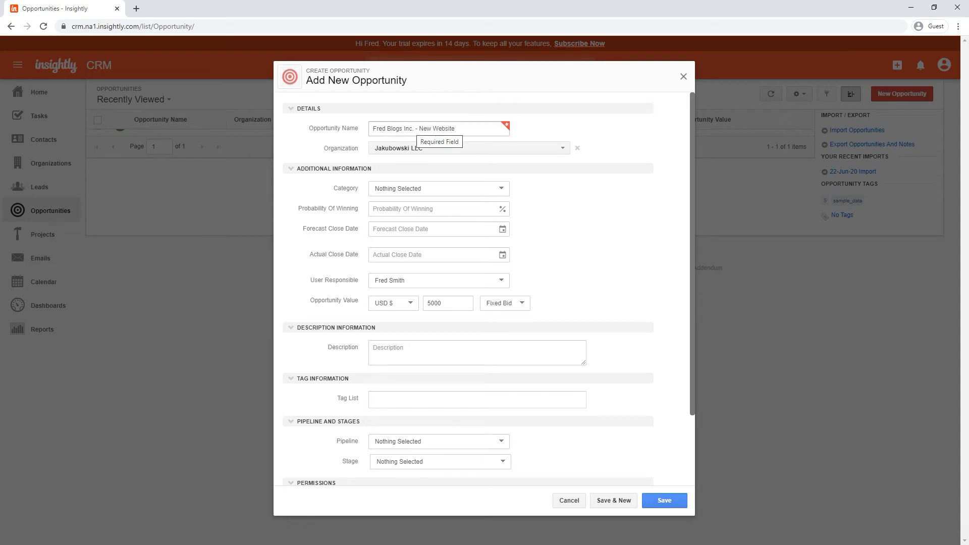
drag(414, 128, 373, 128)
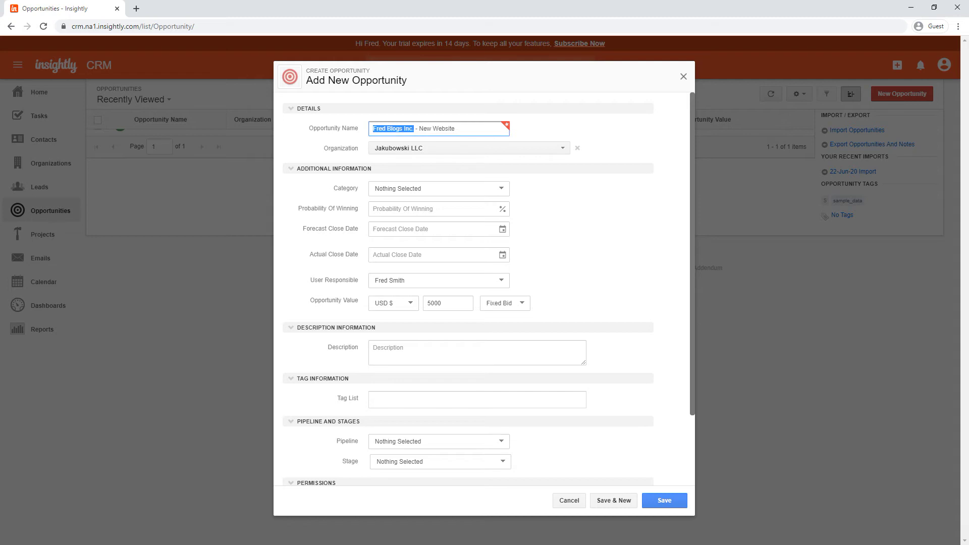
text(Juku)
key(BackSpace)
key(BackSpace)
key(BackSpace)
text(akubowski)
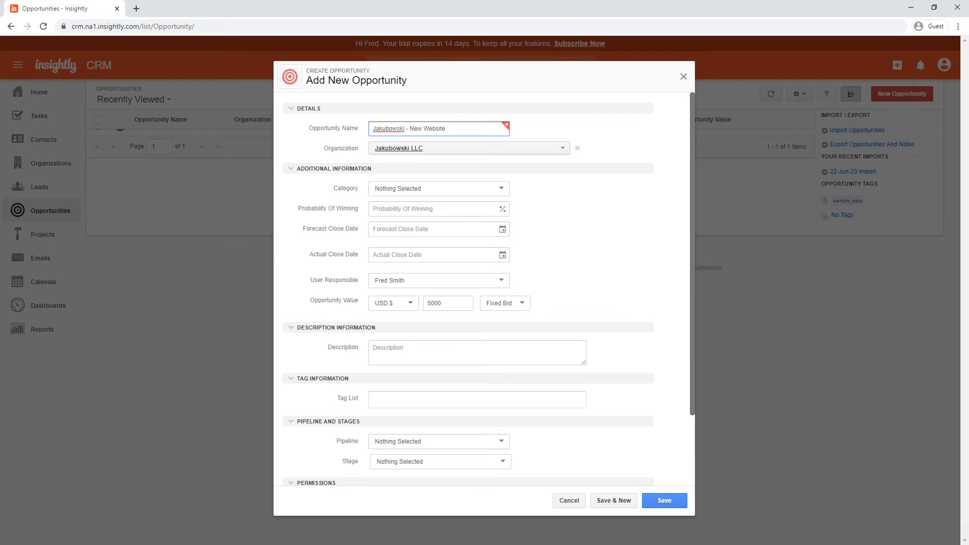
text( LLC)
- Set pipeline to Opportunity Pipeline and stage to Qualification (2), then save the opportunity
scroll(489, 290, down, 3)
click(439, 356)
key(Down)
key(Return)
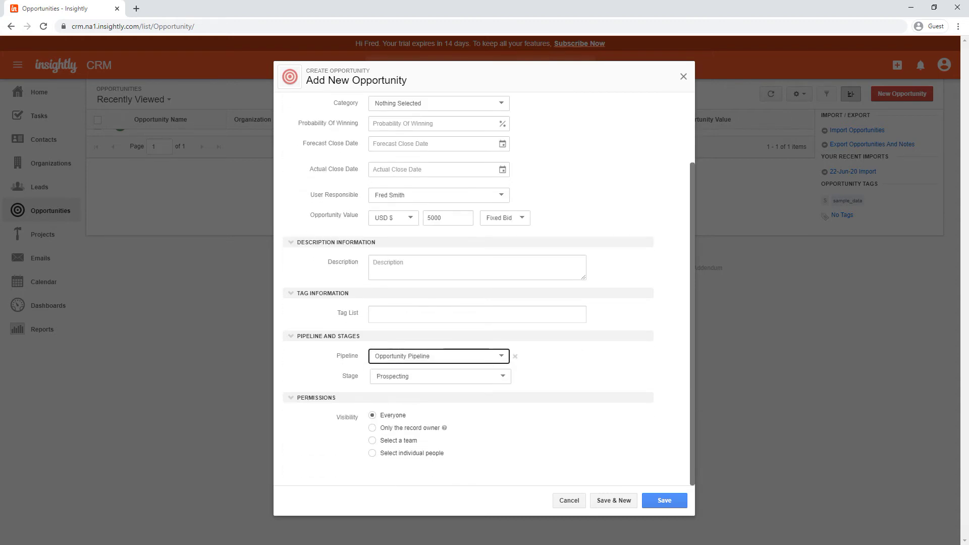
click(440, 376)
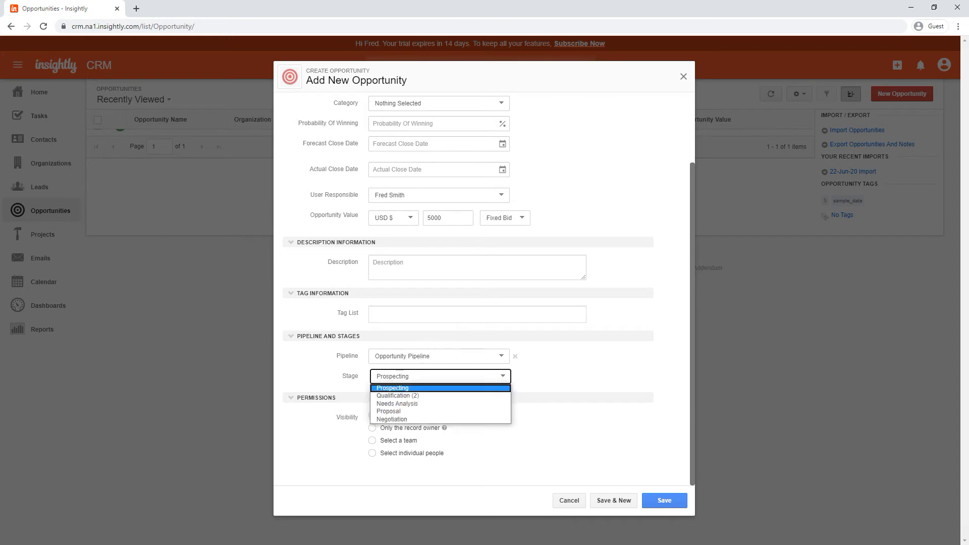
key(Down)
key(Return)
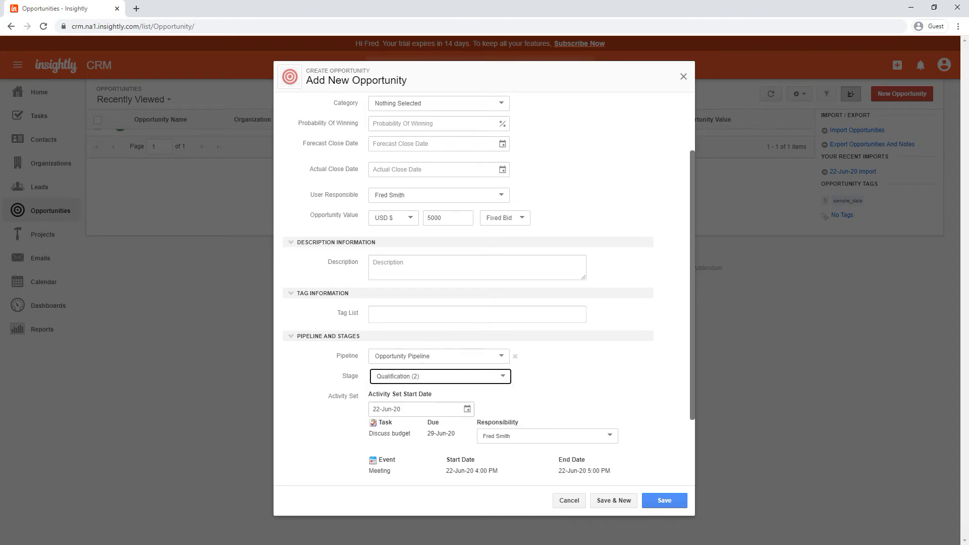
scroll(484, 289, down, 2)
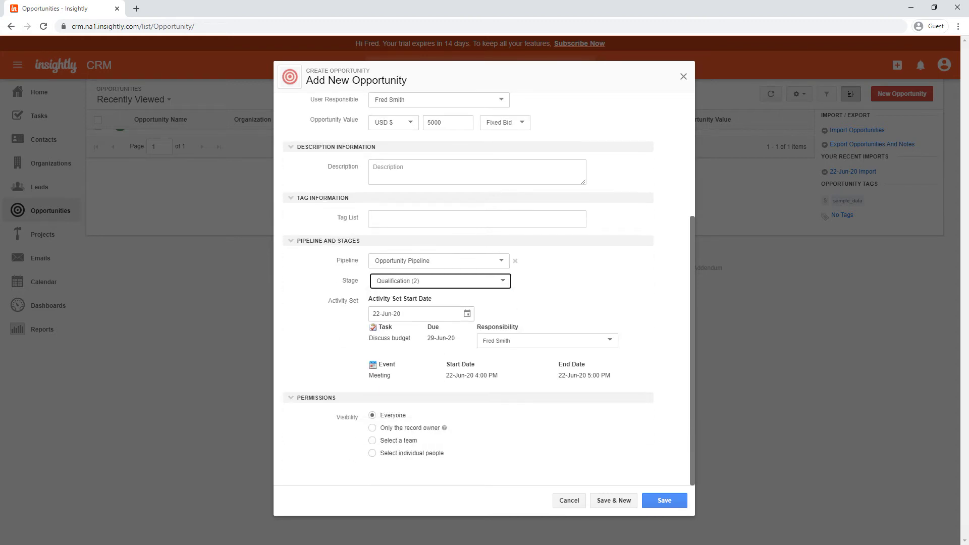
click(664, 500)
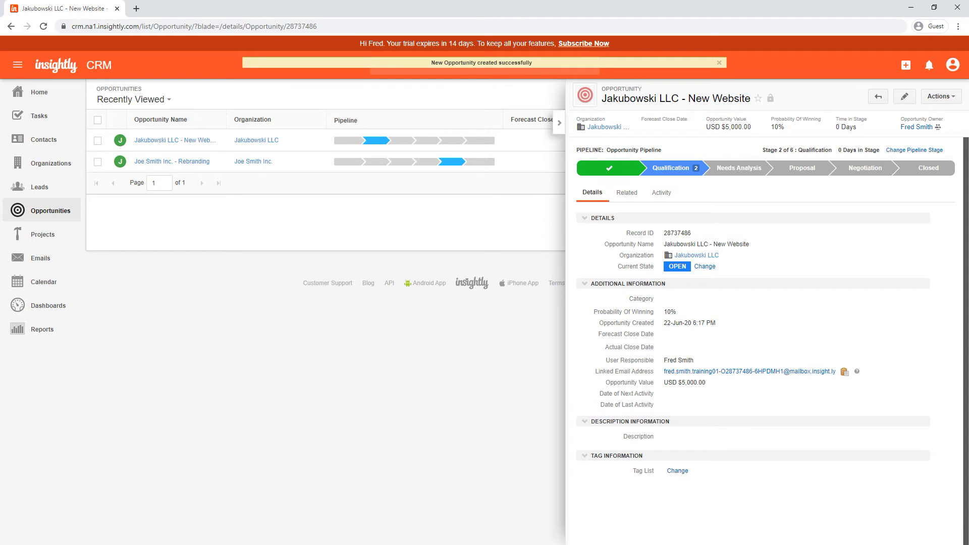
- Close the Jakubowski opportunity details and show the Standard List Views choices
click(559, 123)
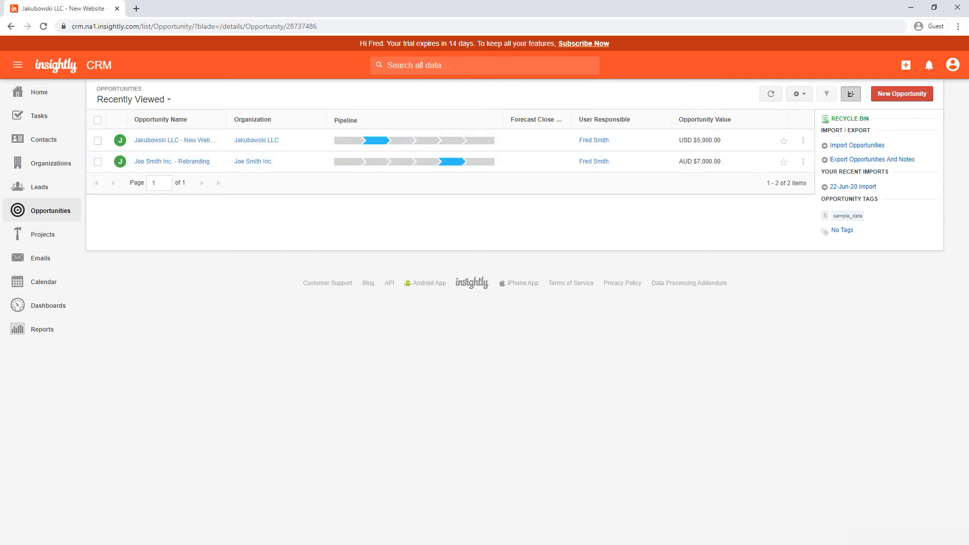
click(133, 99)
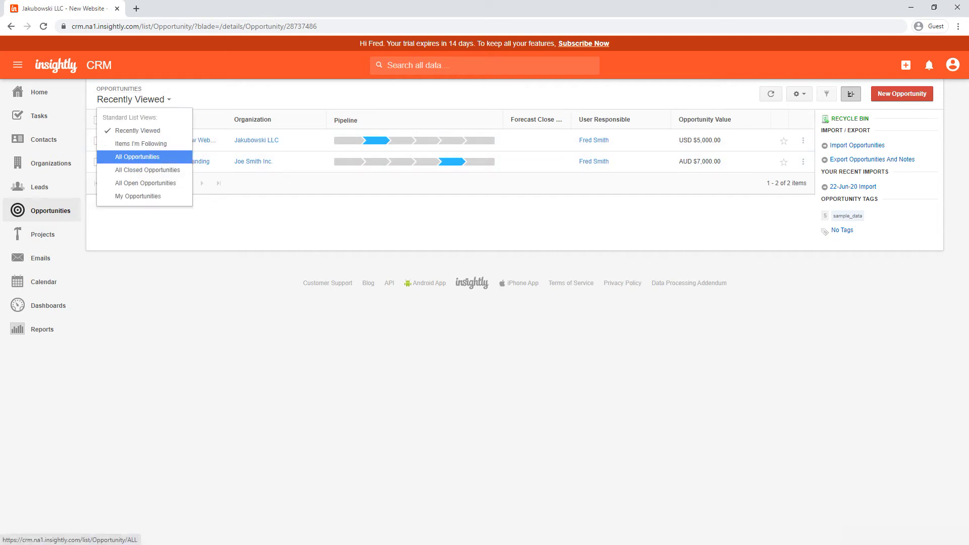
- Switch the list to All Opportunities, dismiss the tour popup, and bring up List View Actions
click(138, 157)
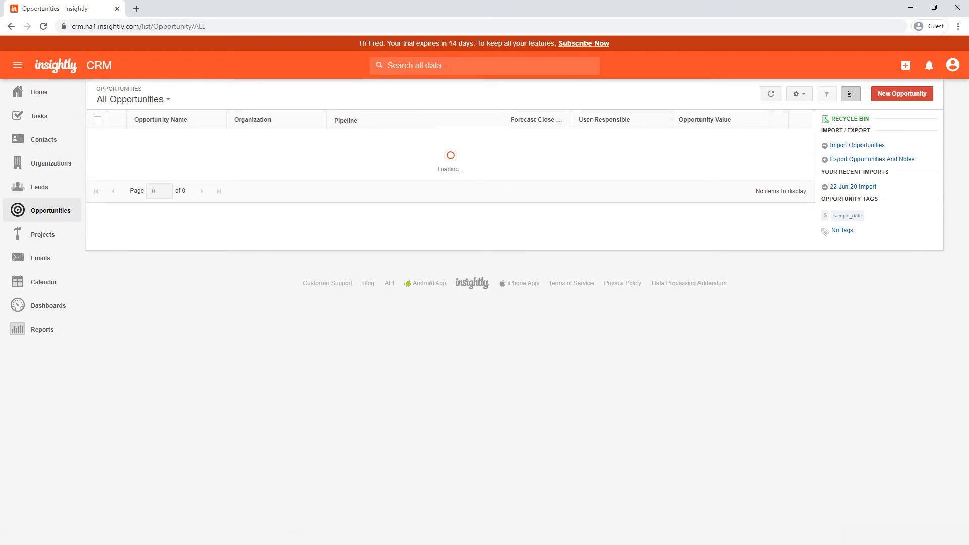
click(338, 234)
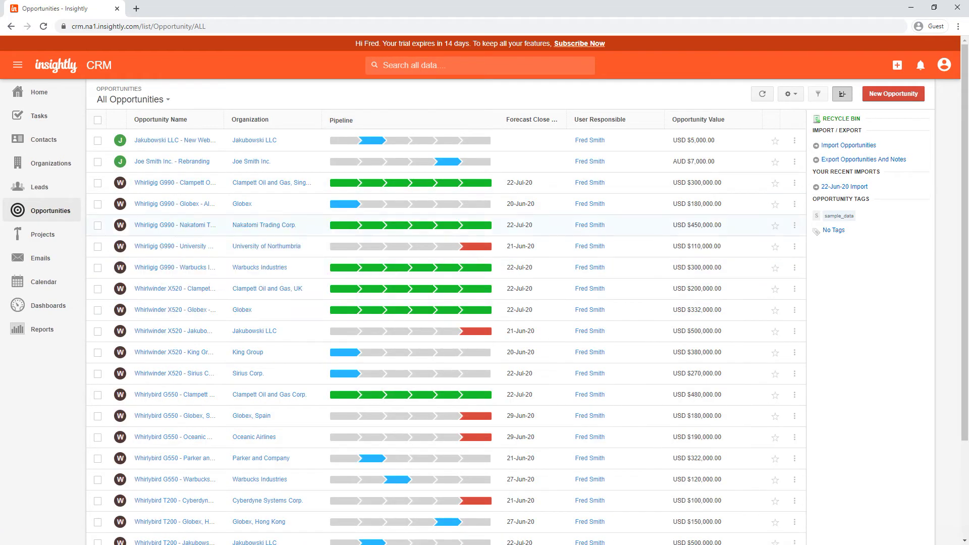
scroll(528, 313, down, 1)
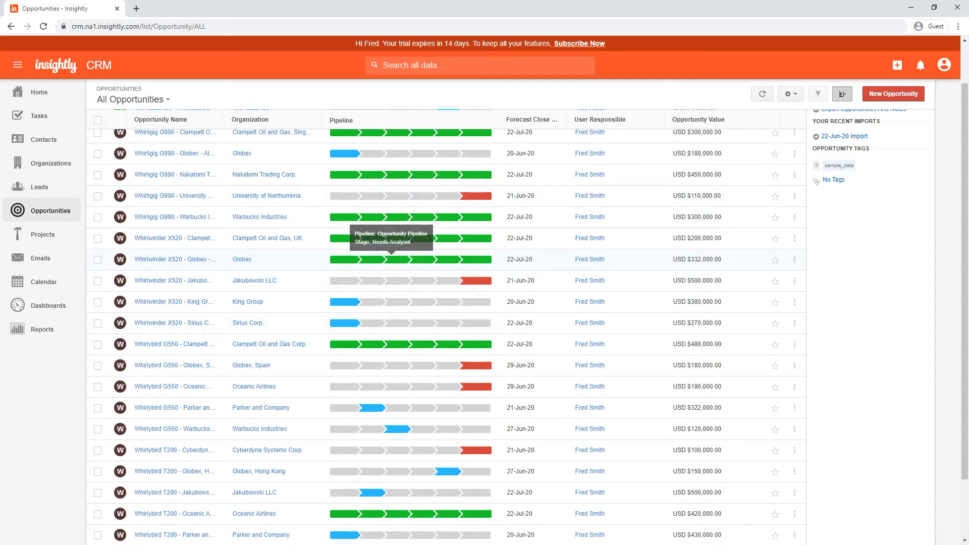
scroll(454, 258, down, 1)
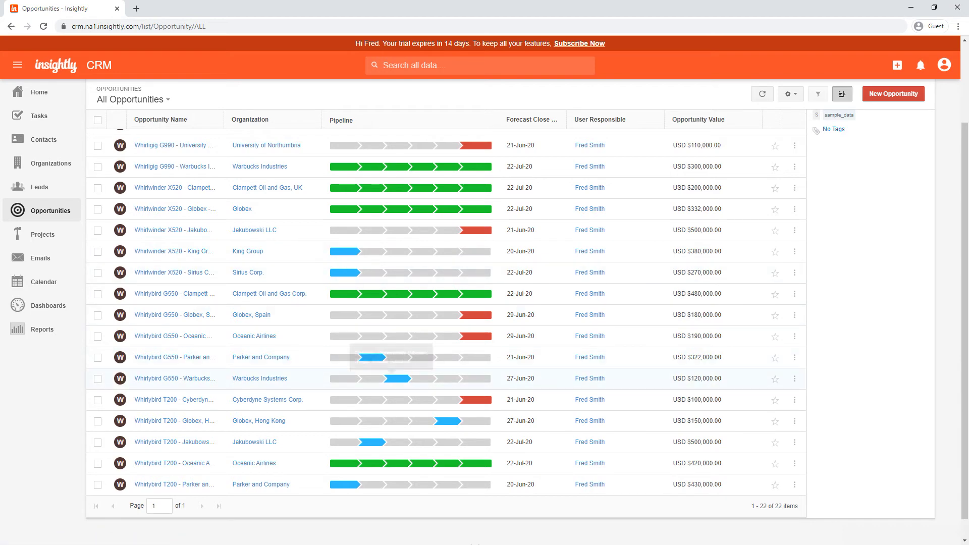
scroll(394, 363, up, 2)
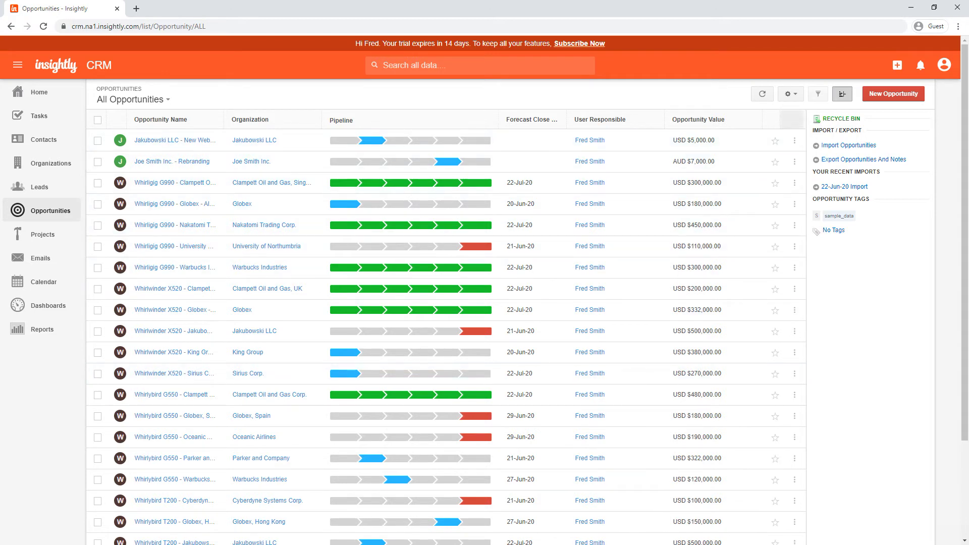
click(791, 94)
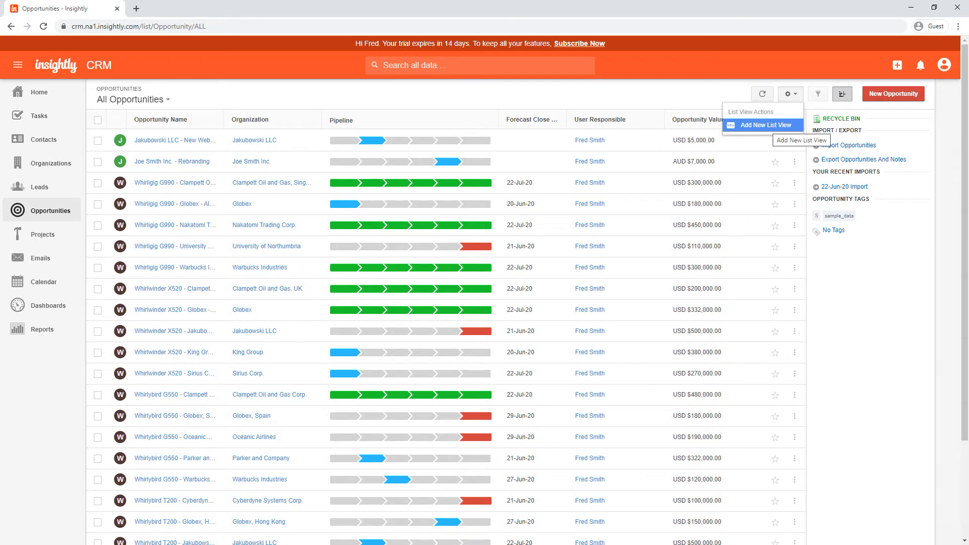
- Save a new list view named 'All Sales Opportunities', then bring up its Display As choices
click(766, 124)
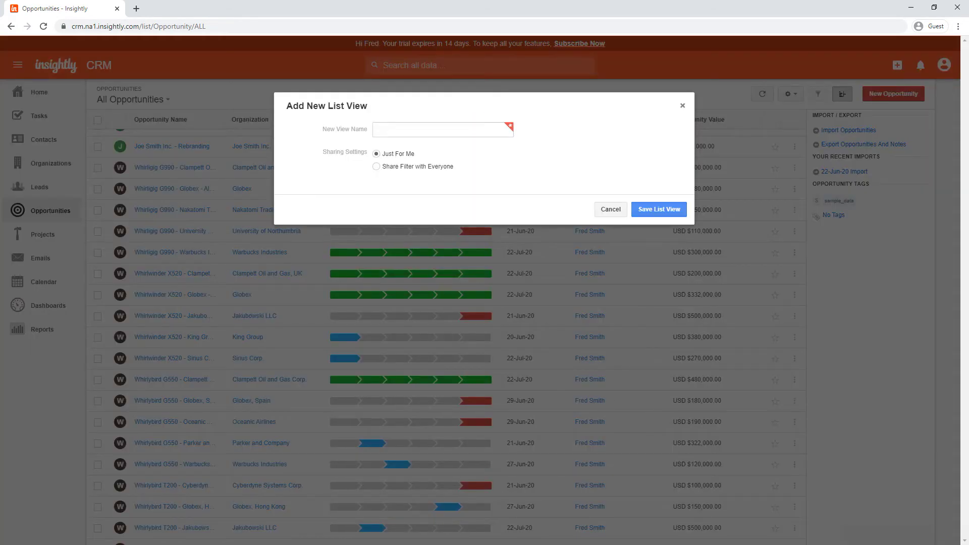
click(434, 130)
text(All SaleOpportunities)
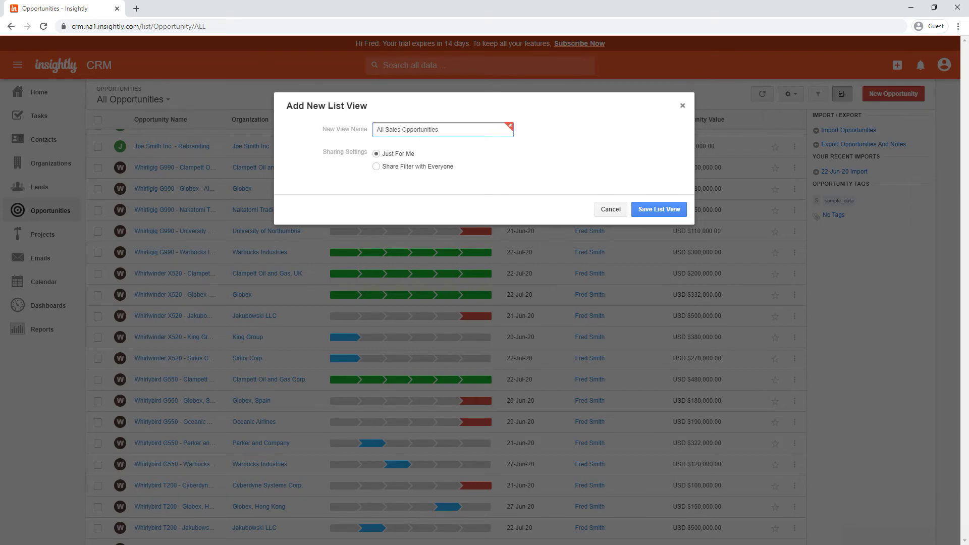
key(Return)
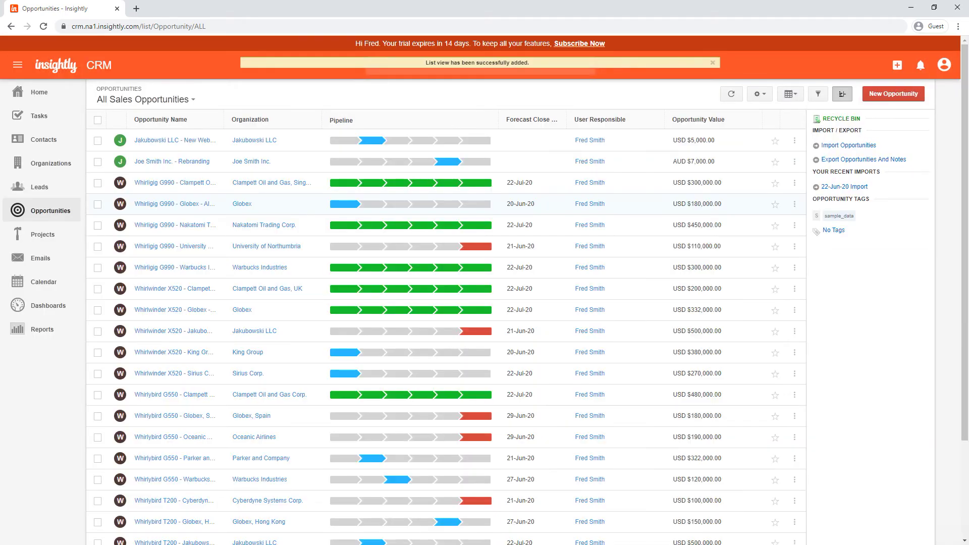
click(790, 94)
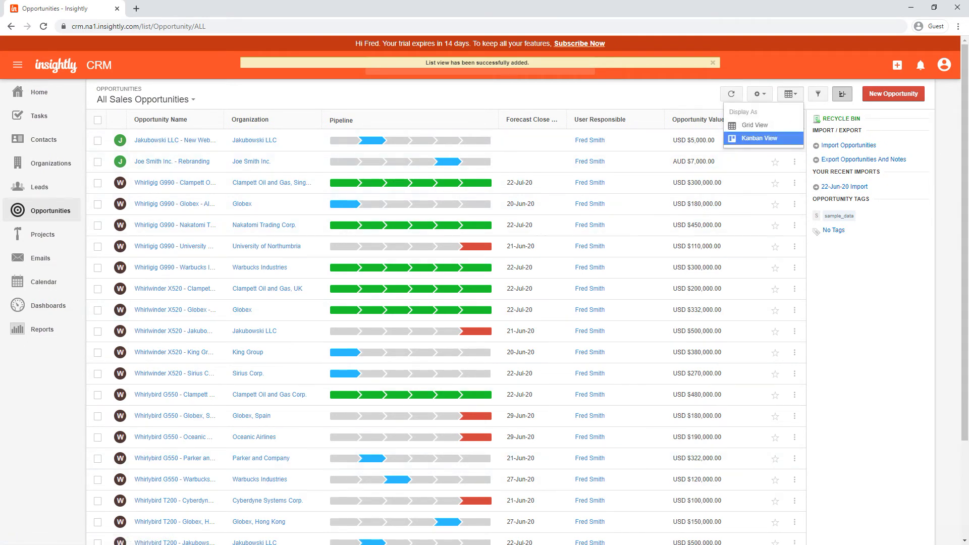
- Switch to Kanban View and drag the $5,000 Jakubowski card through Proposal into Closed Won
click(759, 138)
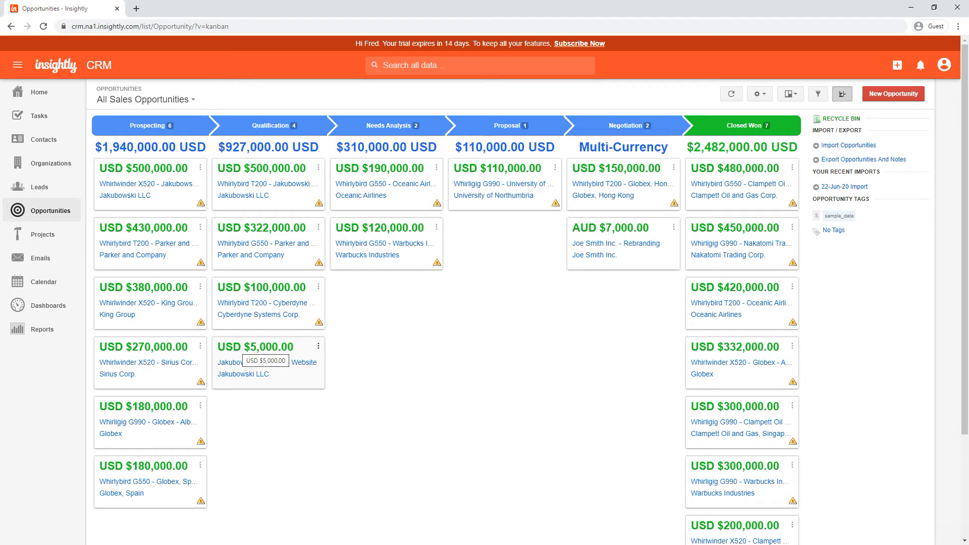
drag(268, 353, 505, 175)
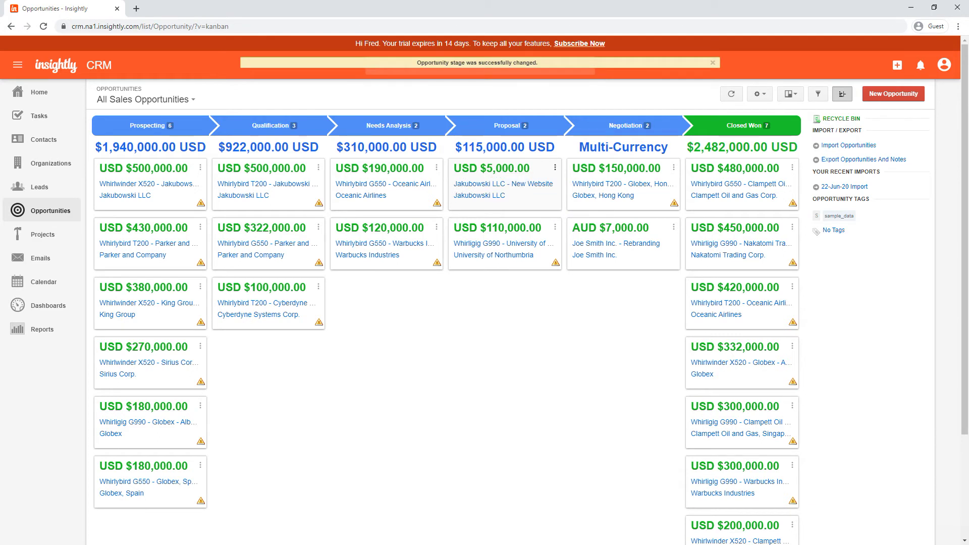
drag(503, 184, 737, 187)
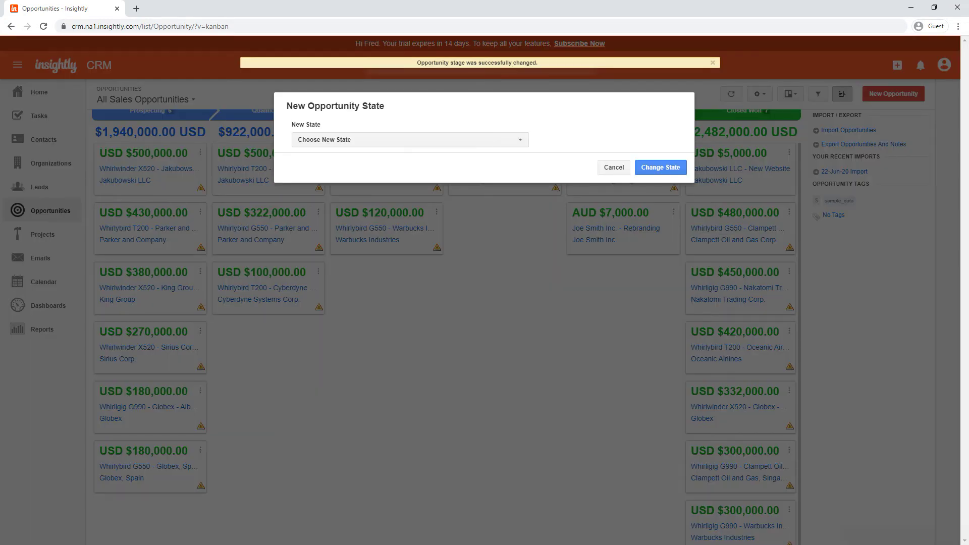
- Set the Jakubowski opportunity's state to Won with reason Product Fit
click(519, 141)
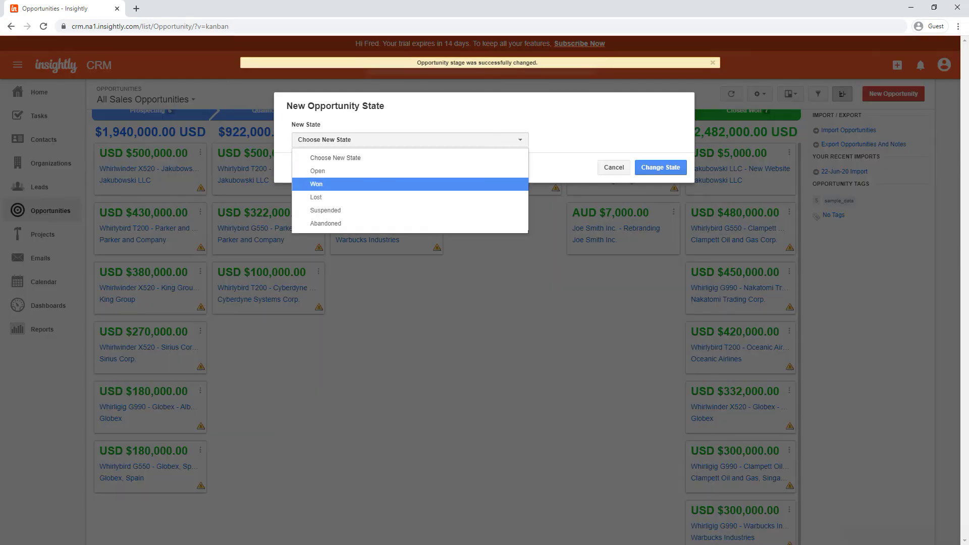
click(410, 184)
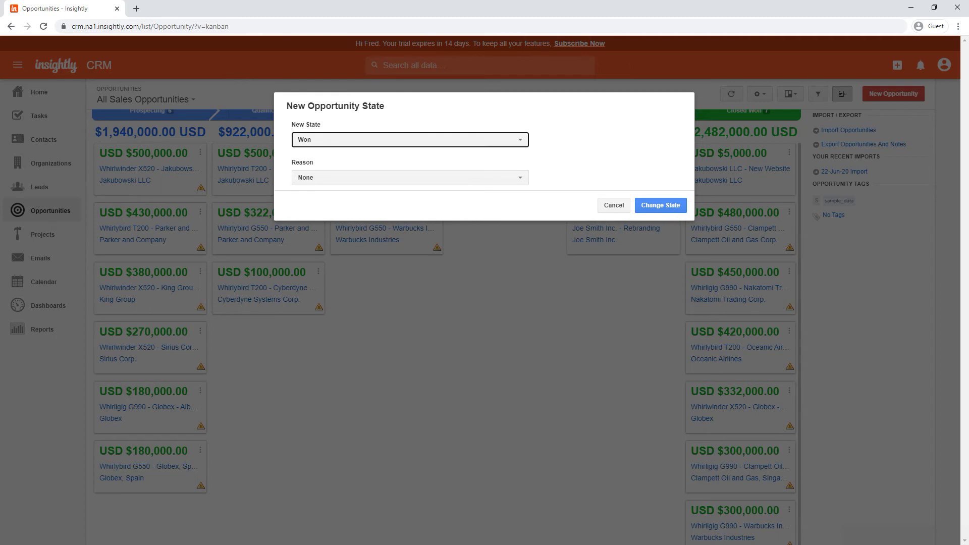
click(410, 177)
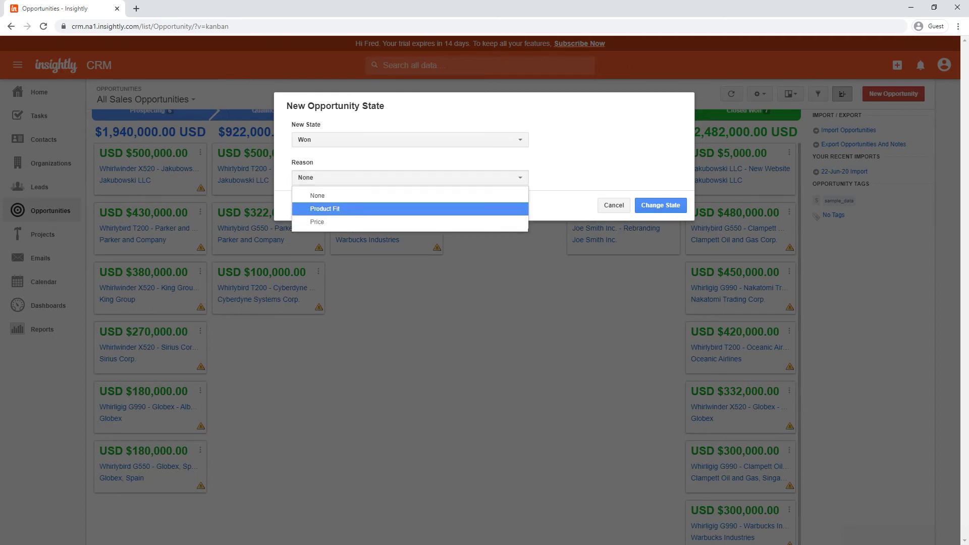
click(343, 209)
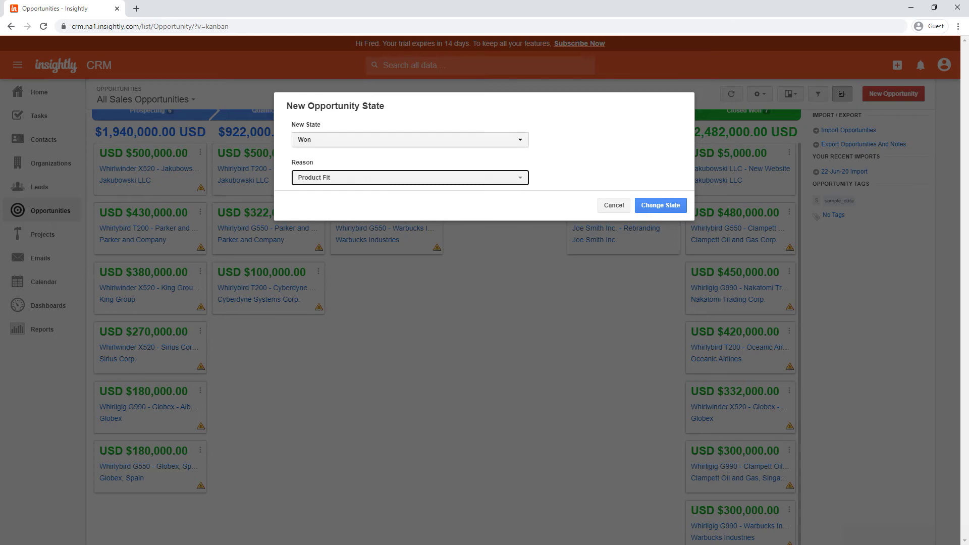
click(660, 205)
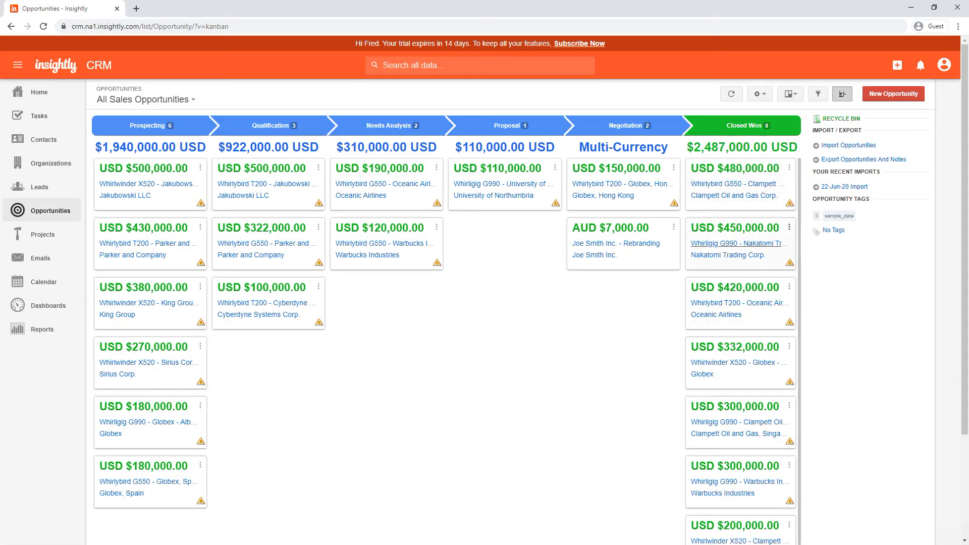
scroll(740, 353, down, 1)
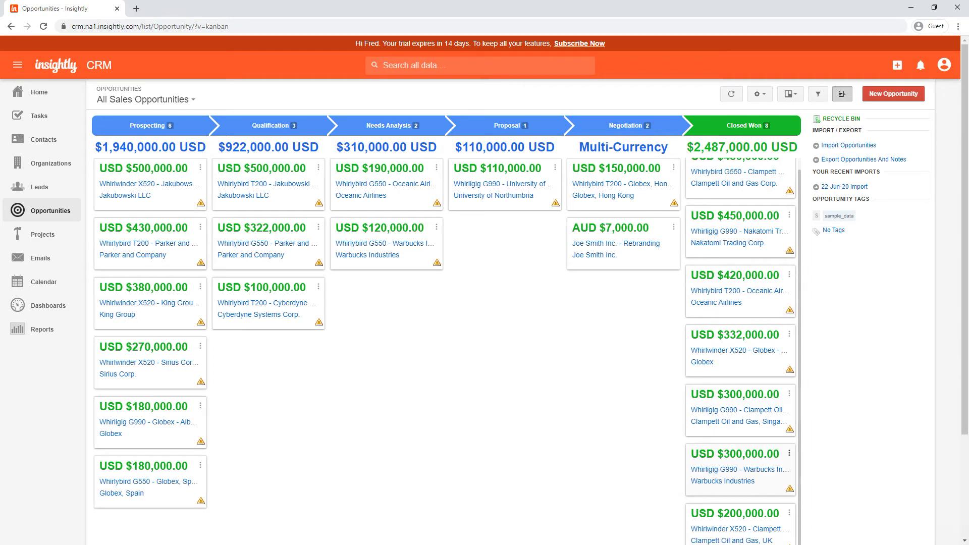
scroll(789, 429, up, 1)
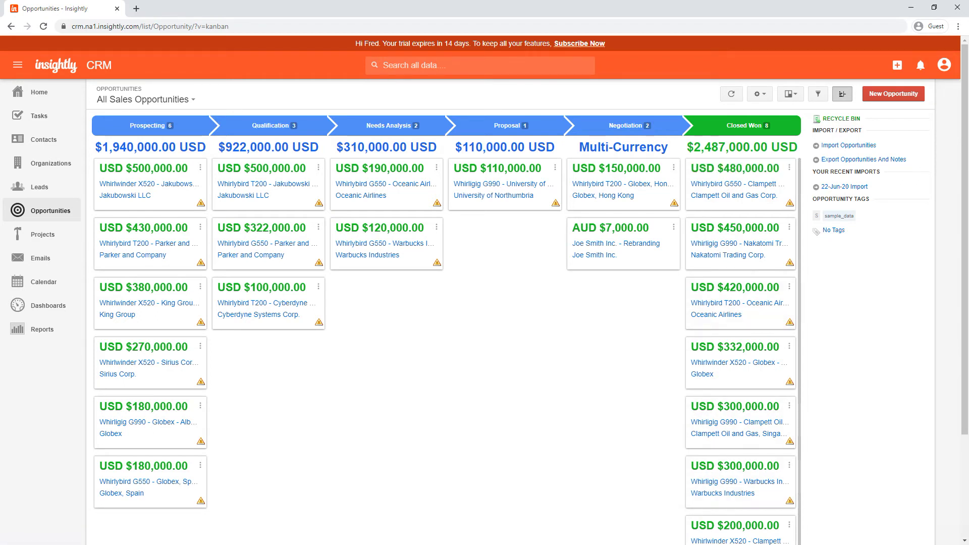
scroll(740, 351, down, 1)
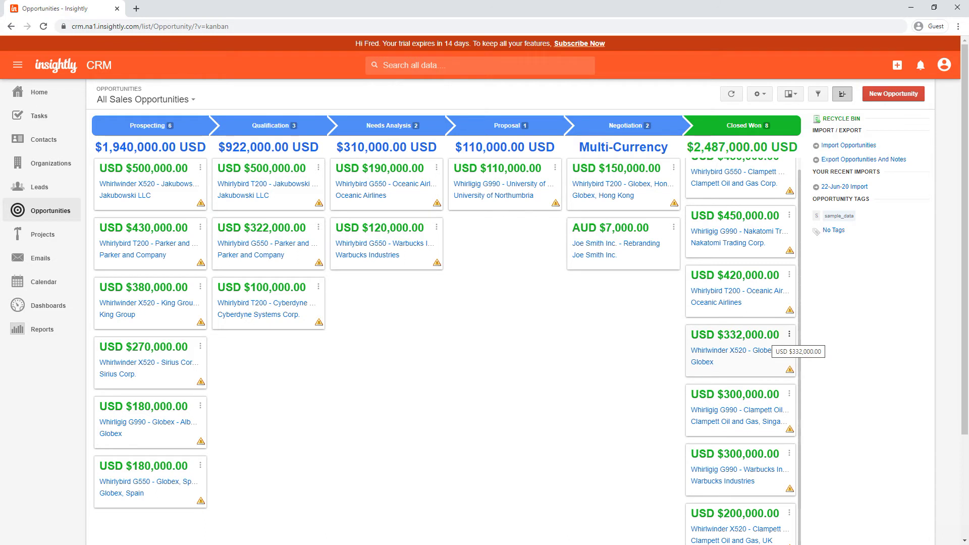
scroll(768, 348, down, 3)
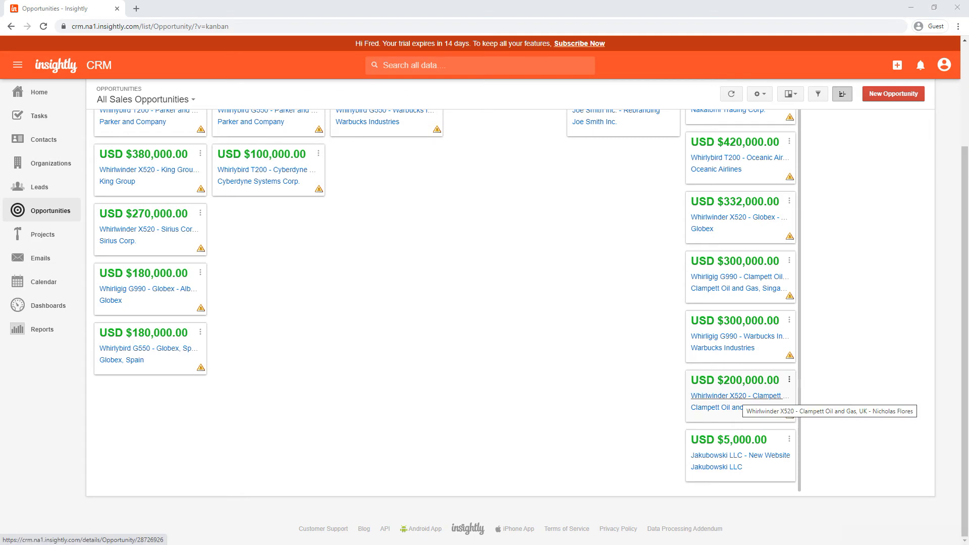
scroll(767, 397, up, 4)
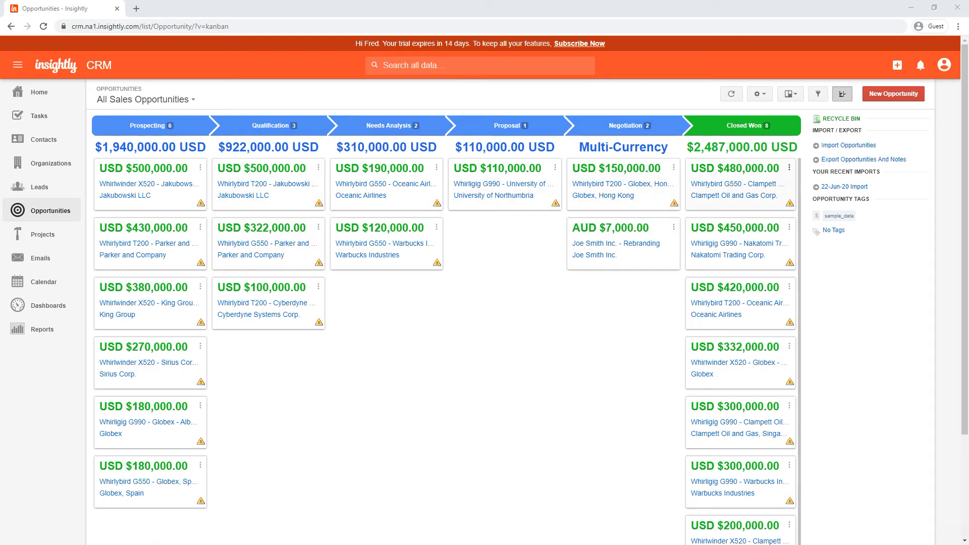
scroll(741, 351, down, 1)
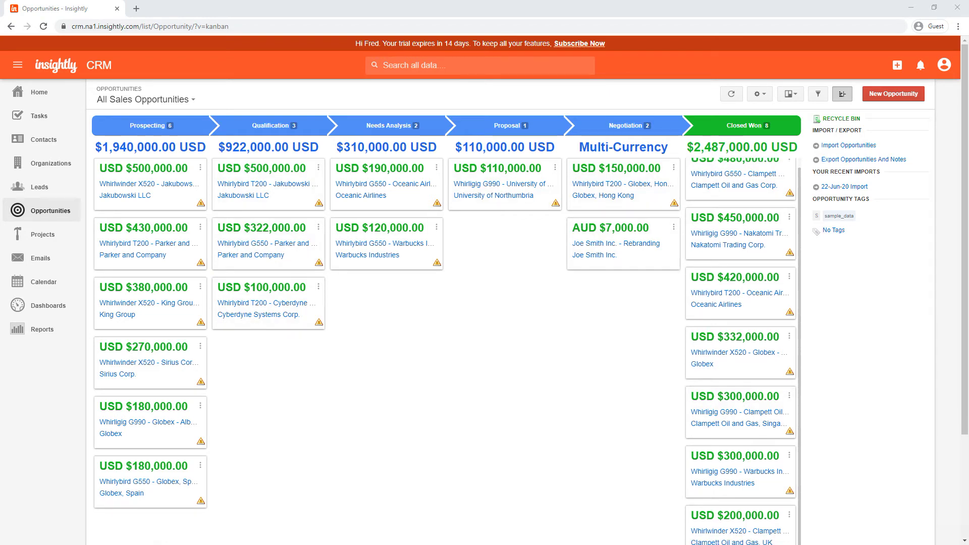
scroll(741, 352, down, 3)
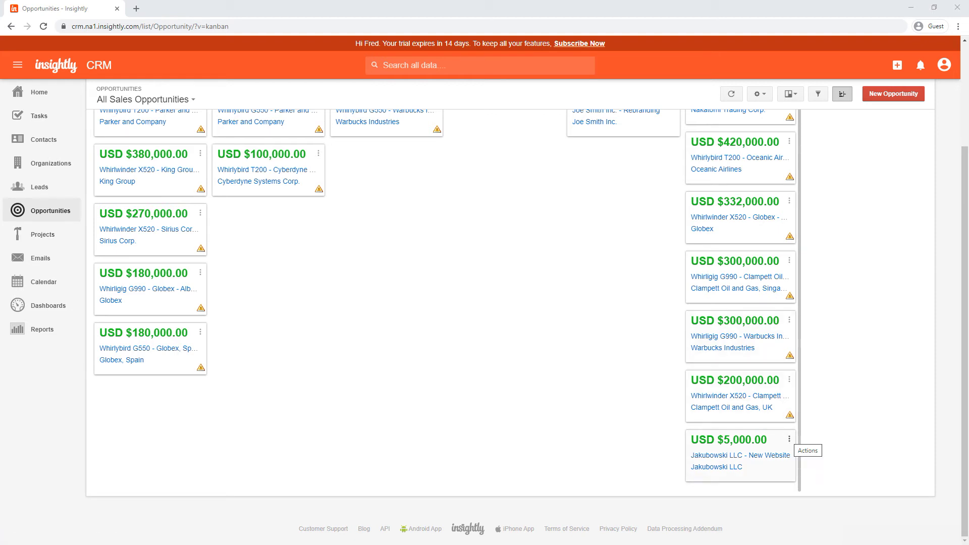
click(789, 439)
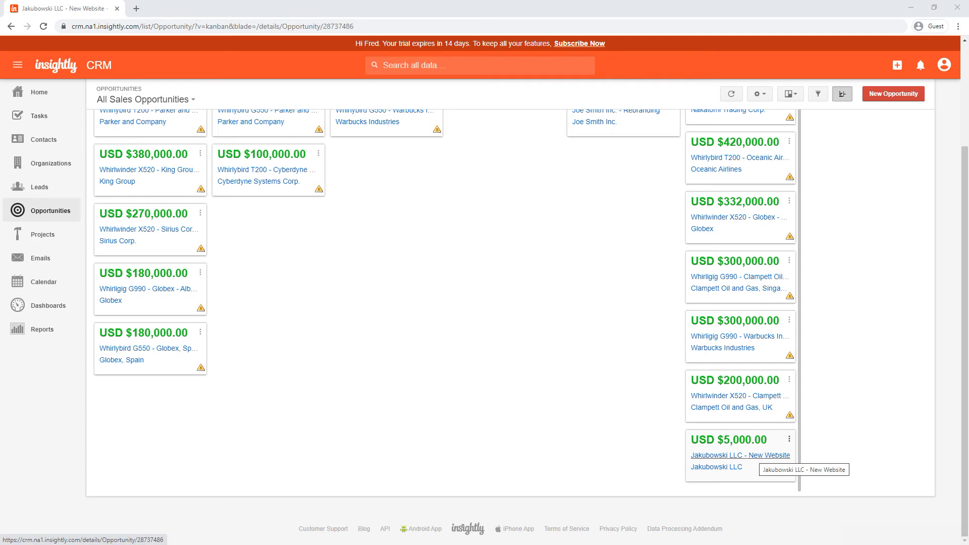
- Start converting the Jakubowski LLC - New Website opportunity to a project from its Actions menu
click(757, 456)
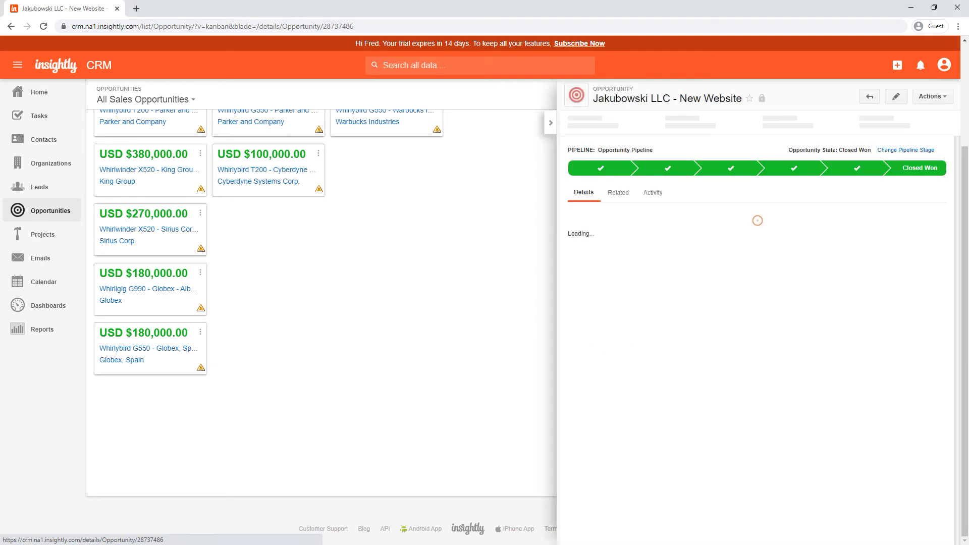
click(933, 96)
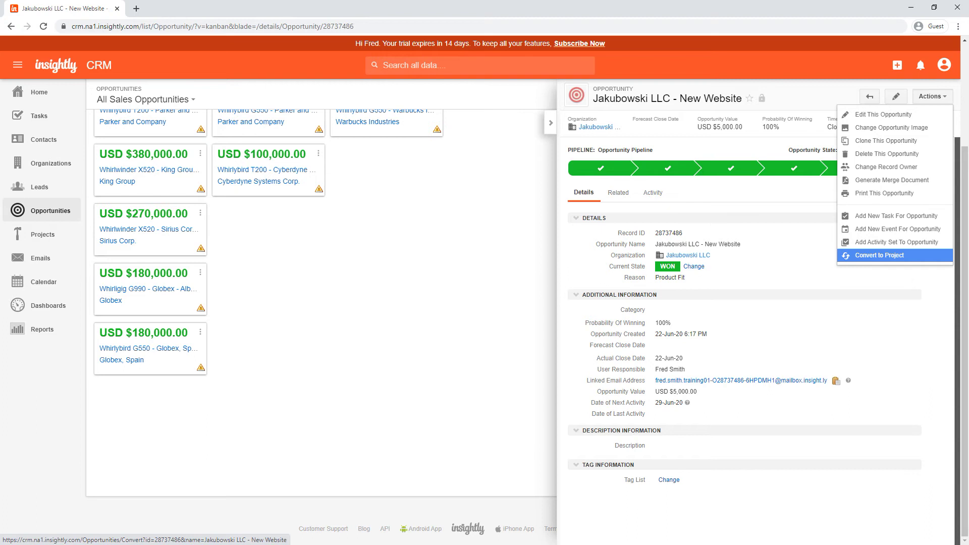
click(880, 254)
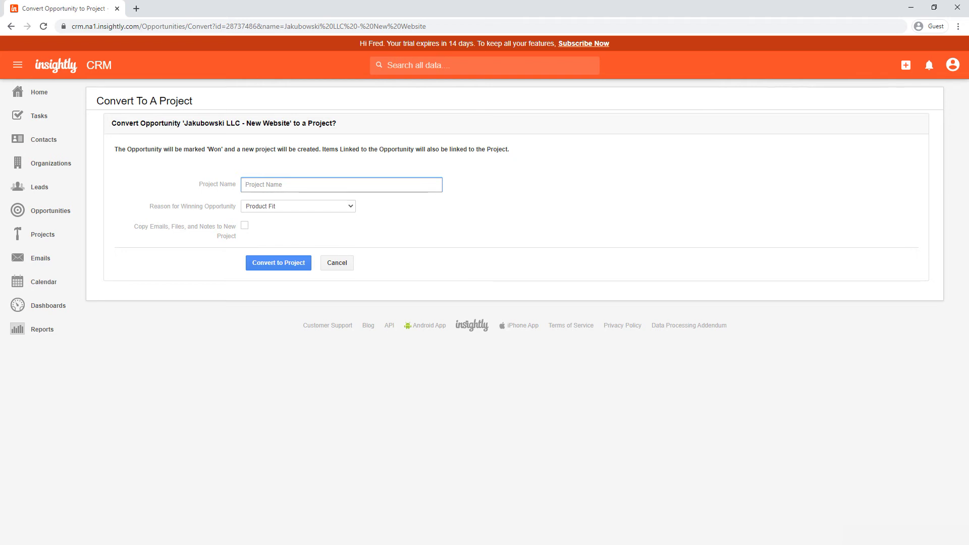
- Copy the opportunity name into Project Name, convert it, and go to the Projects list
drag(183, 123, 291, 123)
key(ctrl+c)
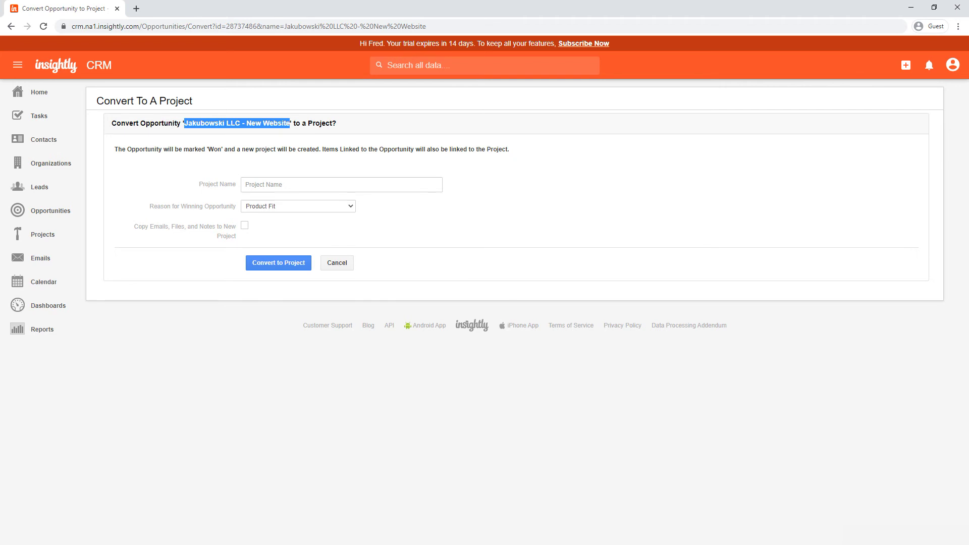
click(272, 185)
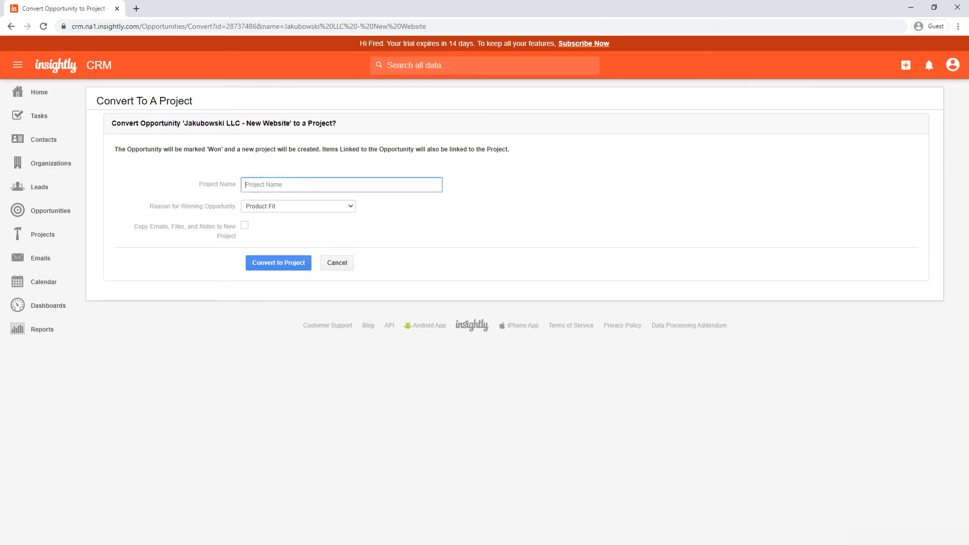
key(ctrl+v)
click(485, 217)
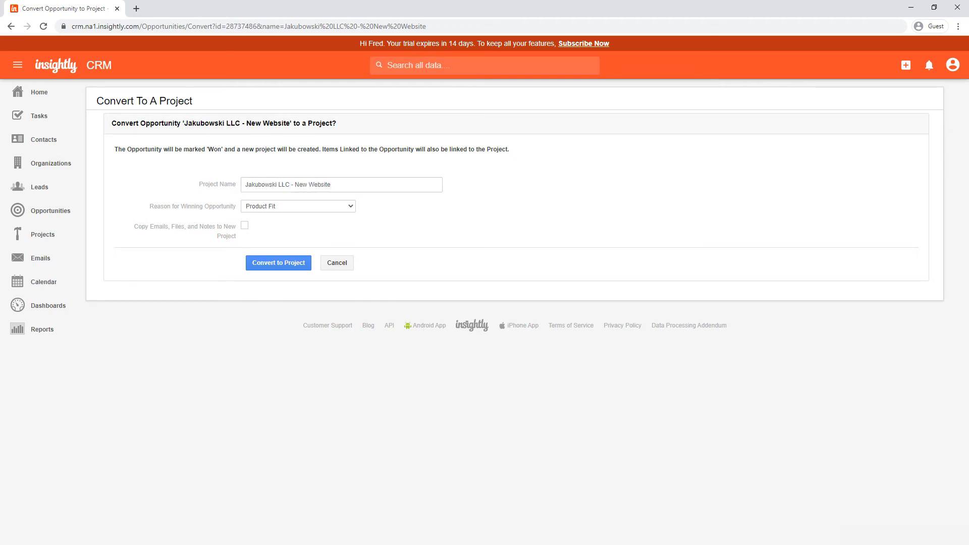
click(278, 262)
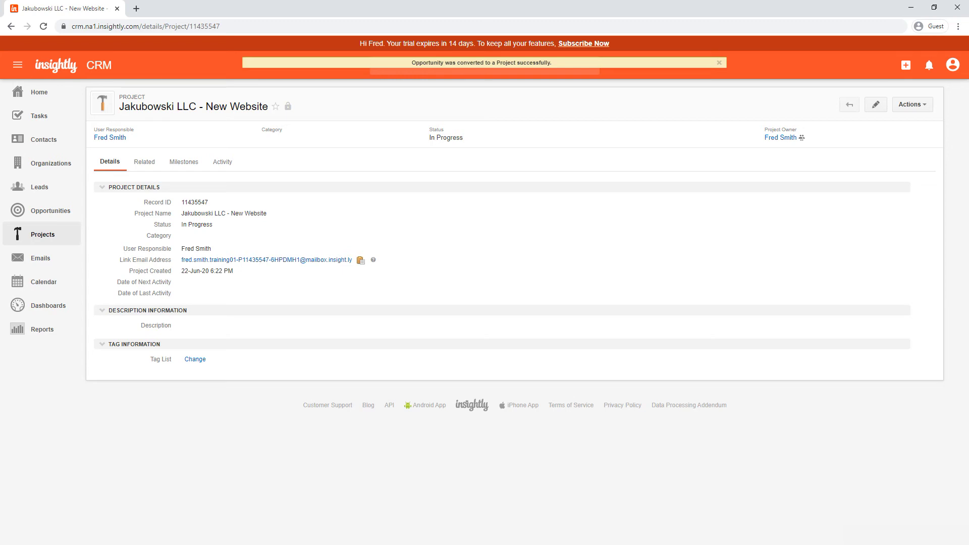
click(47, 237)
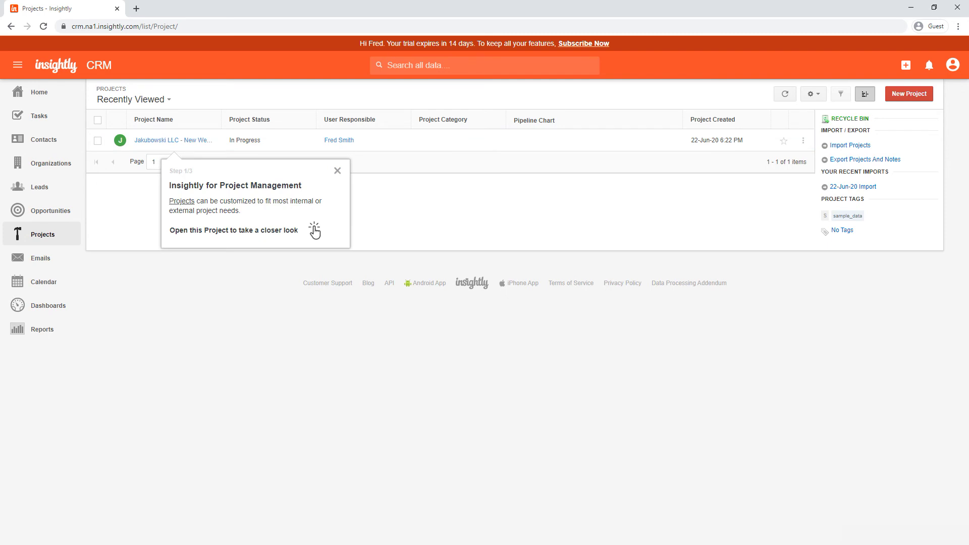
- Dismiss the onboarding tip and open the Jakubowski LLC - New Website project in edit mode
click(337, 171)
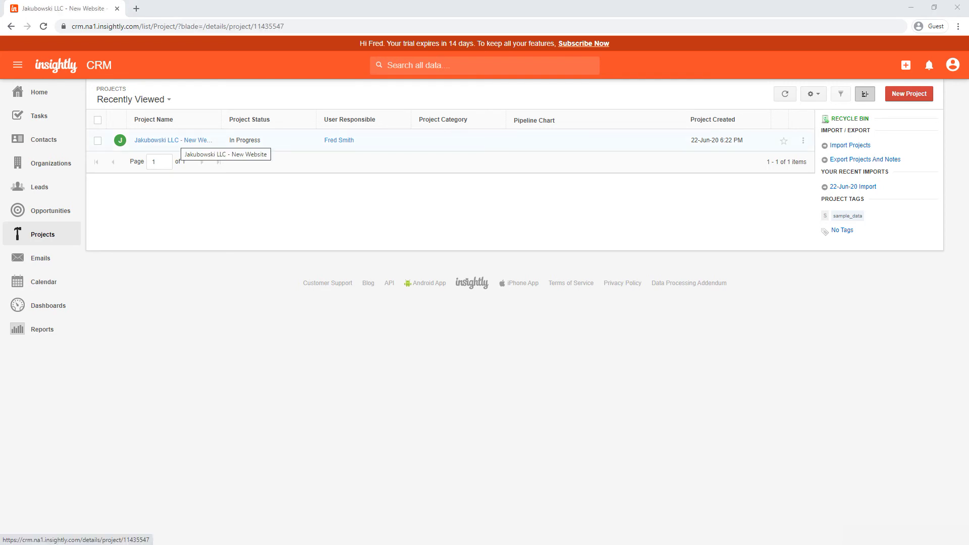
click(176, 140)
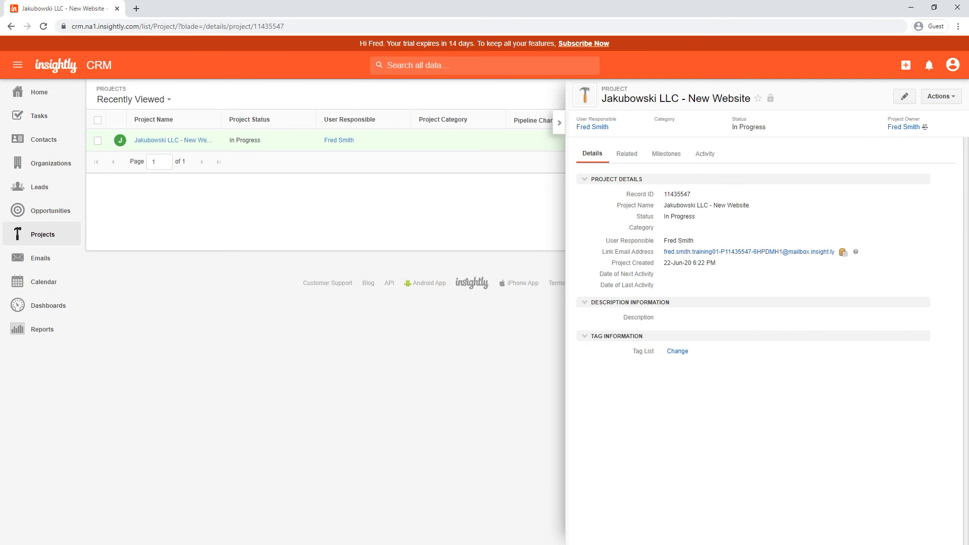
click(904, 96)
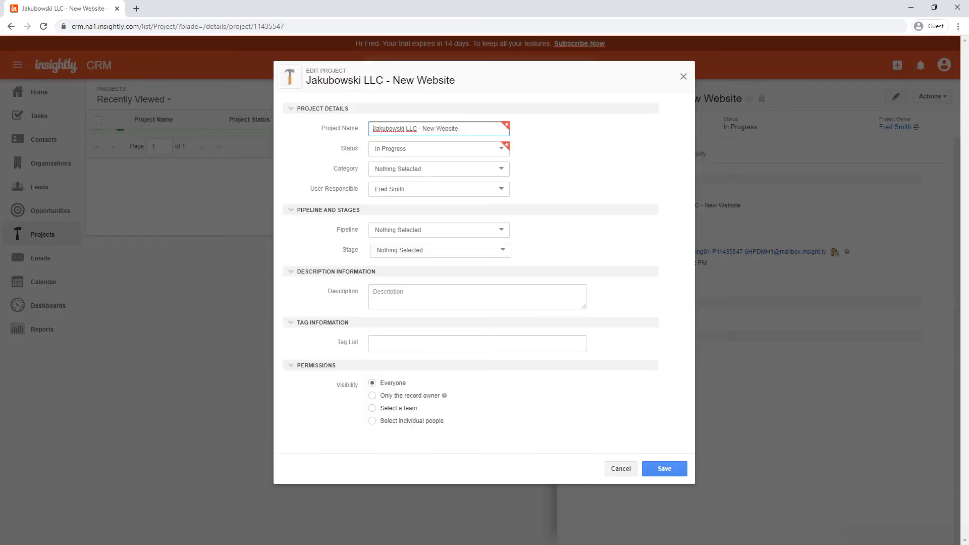
- Assign the project to Project Pipeline, leave its stage on Plan, and save
click(439, 231)
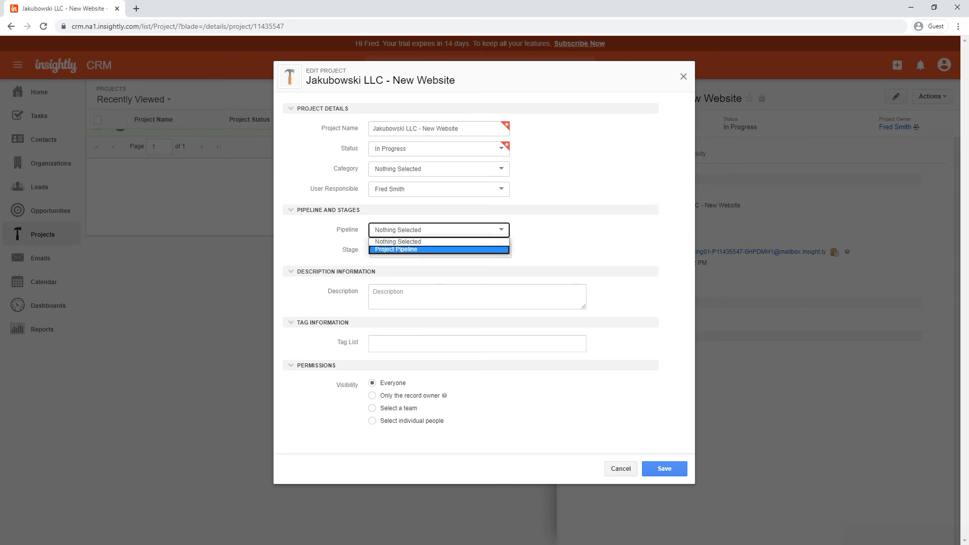
key(Return)
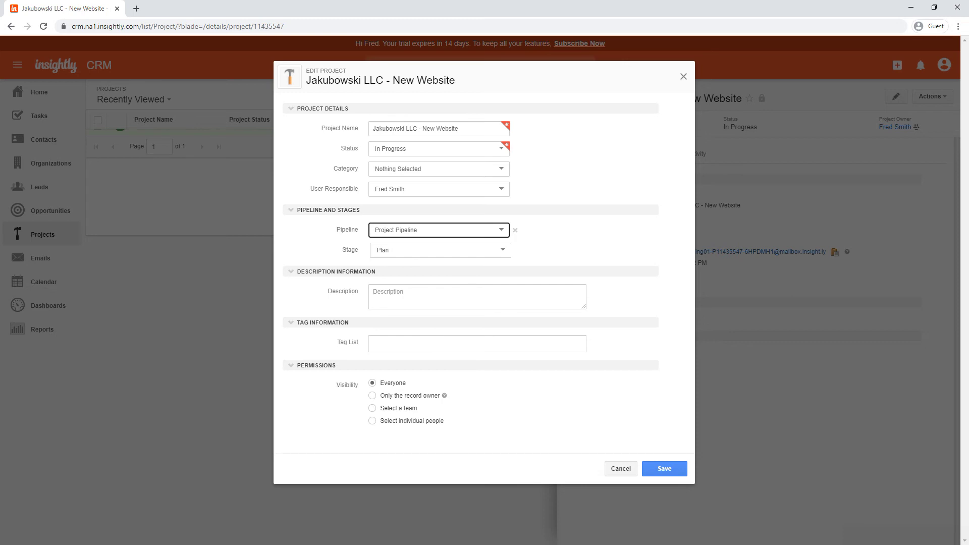
click(440, 250)
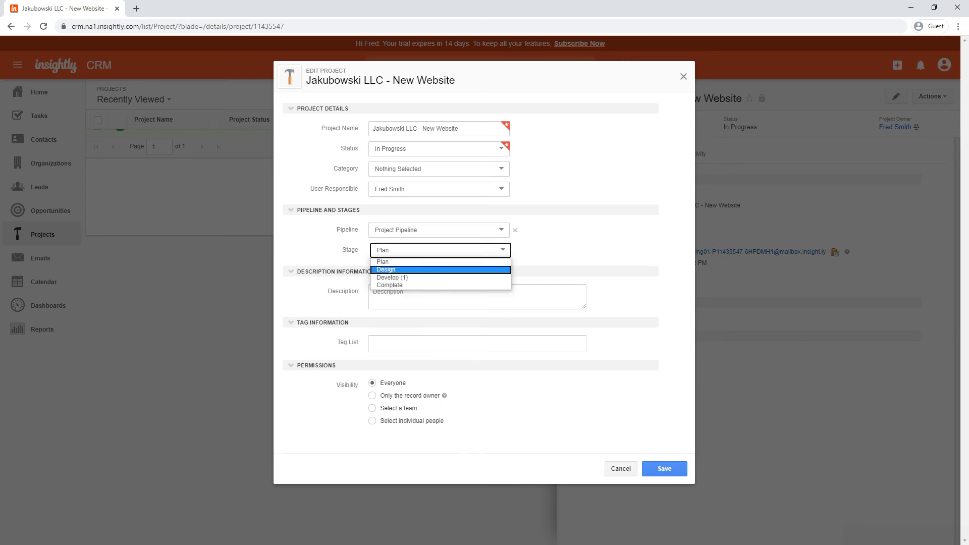
key(Down)
key(Down)
key(Down)
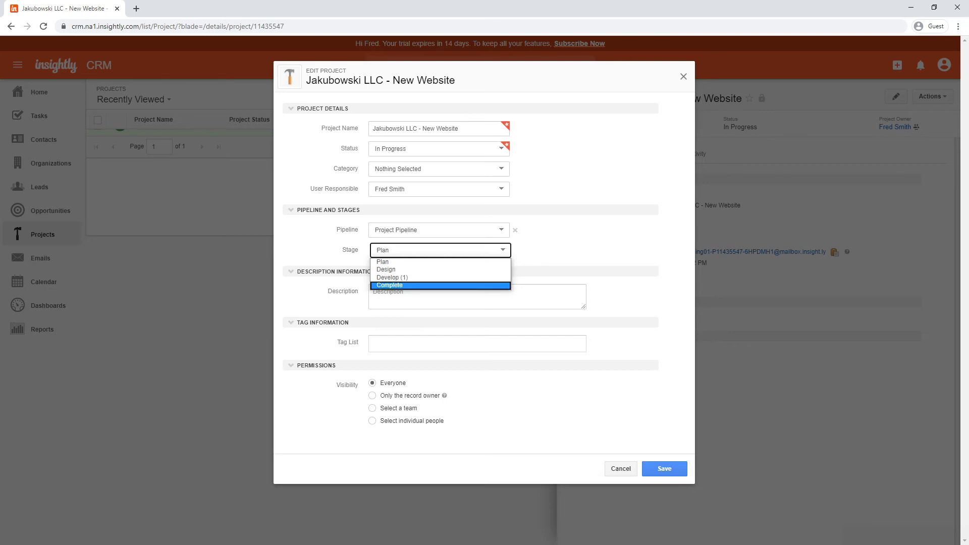
key(Home)
key(Return)
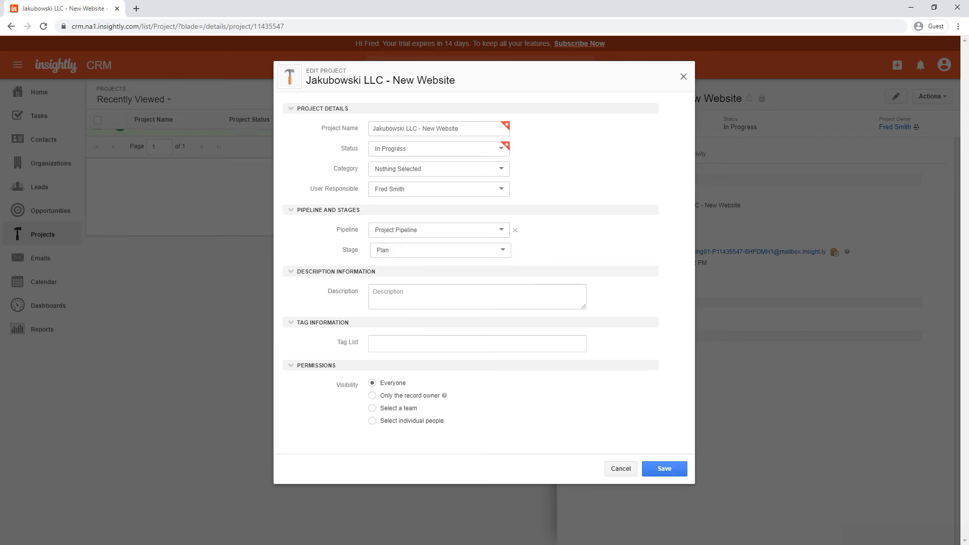
click(664, 469)
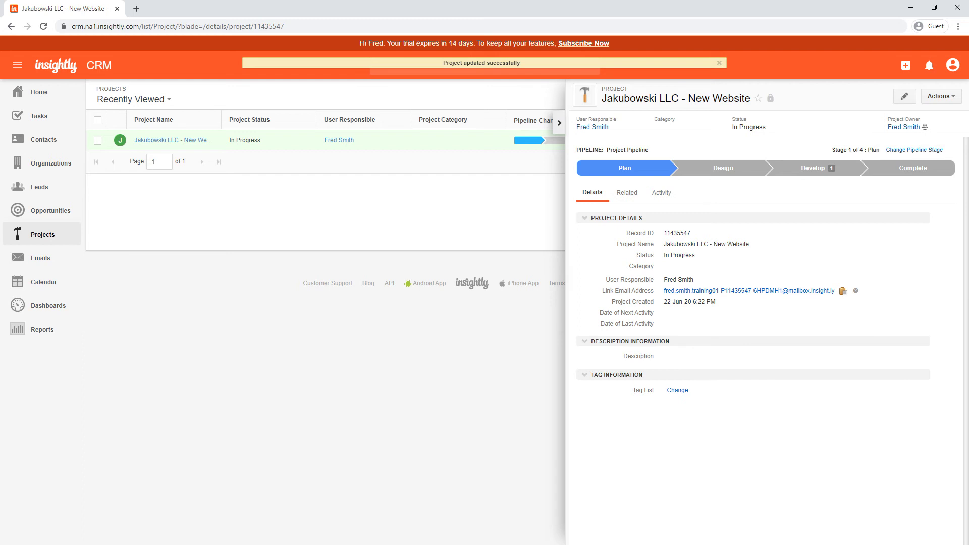
- Collapse the details panel, save a list view called 'View All Projects', and switch it to Kanban View
click(559, 123)
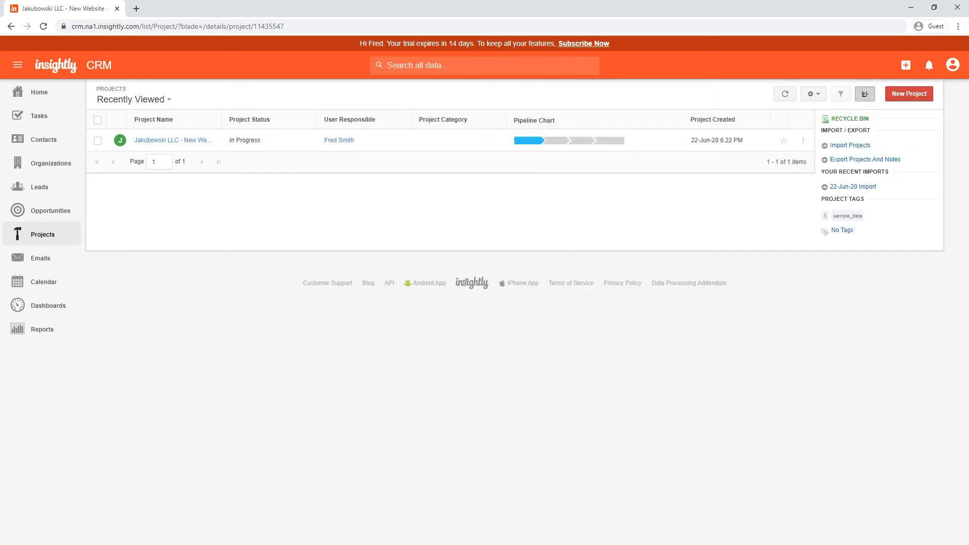
click(813, 93)
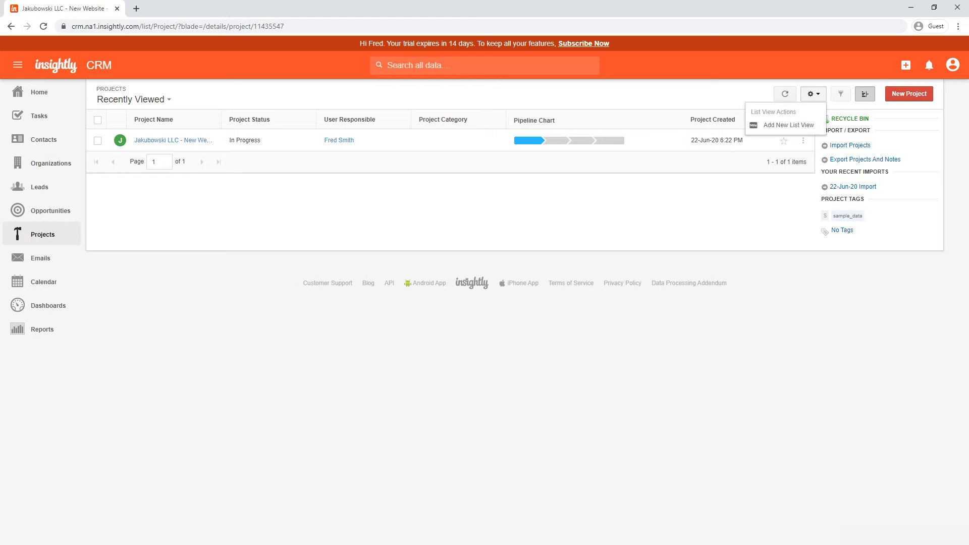
click(787, 126)
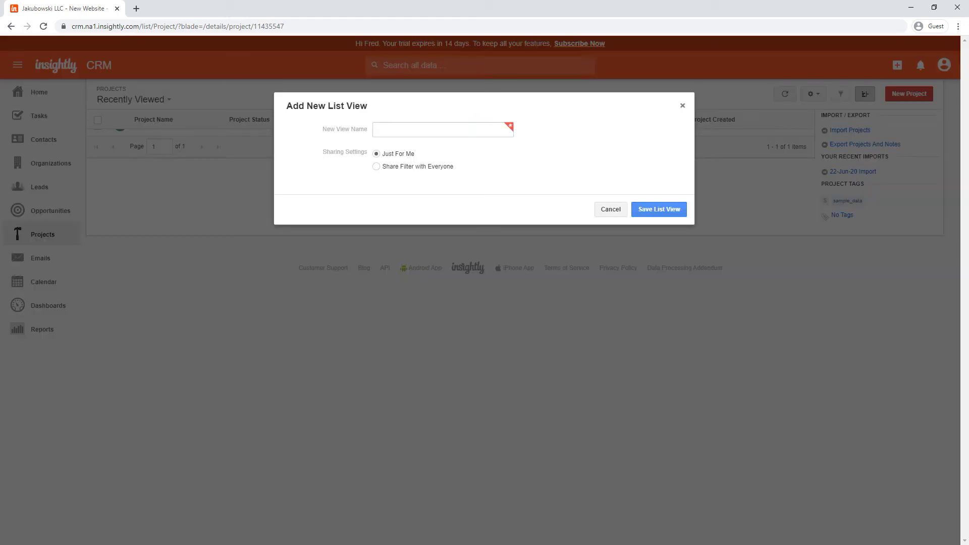
text(Vi)
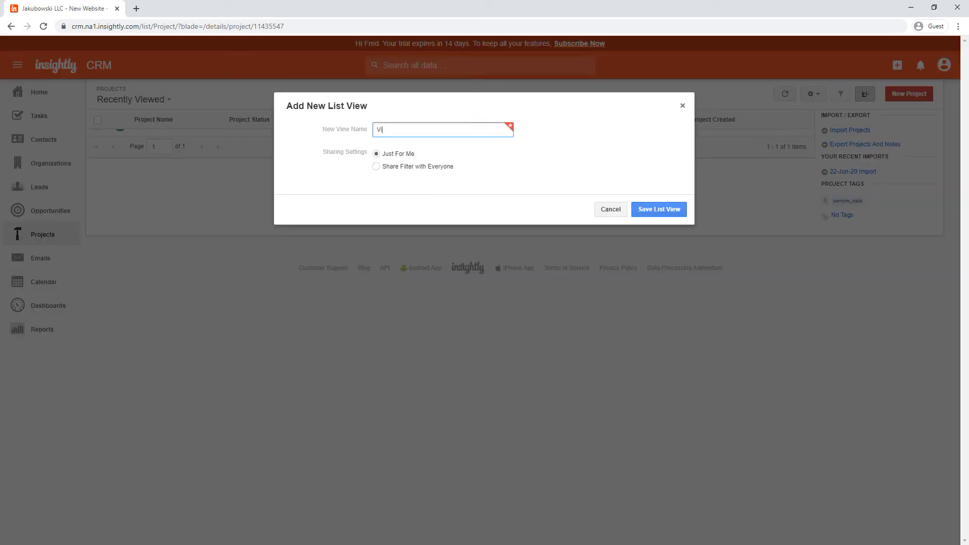
text(ew All Projects)
key(Return)
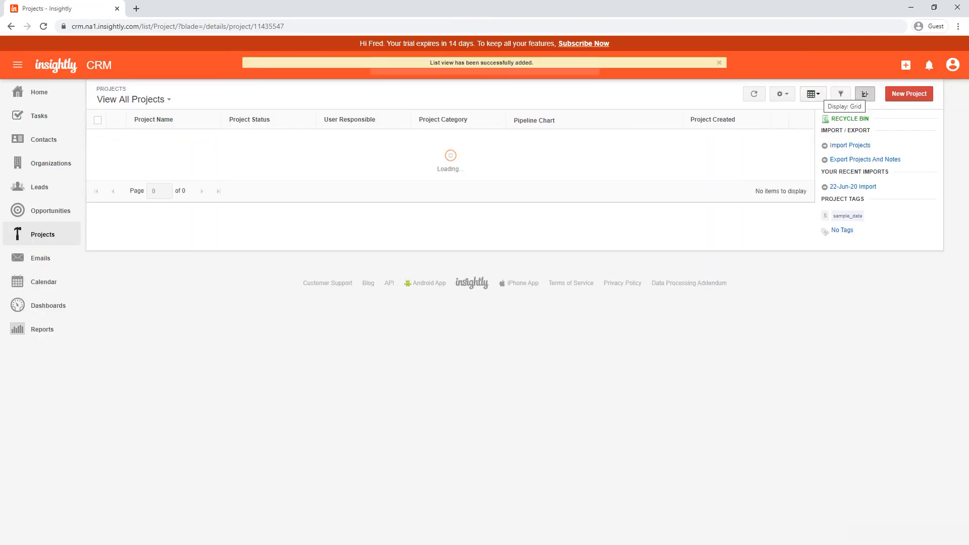
click(814, 94)
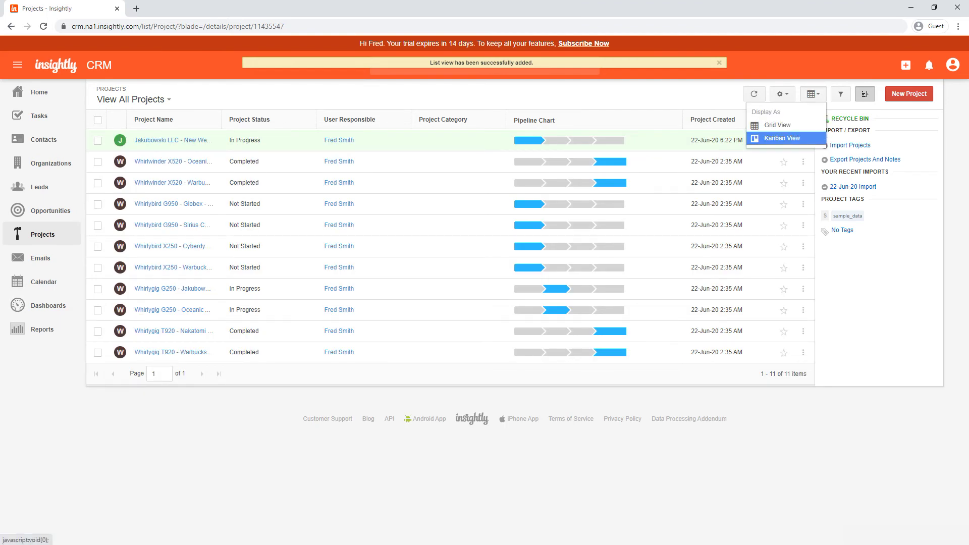
click(783, 138)
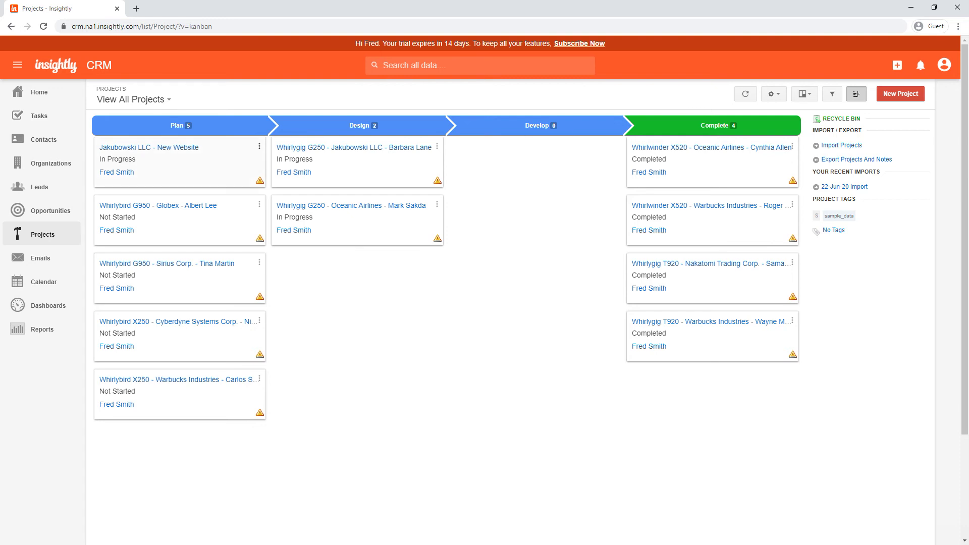
- Move the Jakubowski card to Design, confirm the stage change, then drag it into Complete
drag(227, 161, 530, 161)
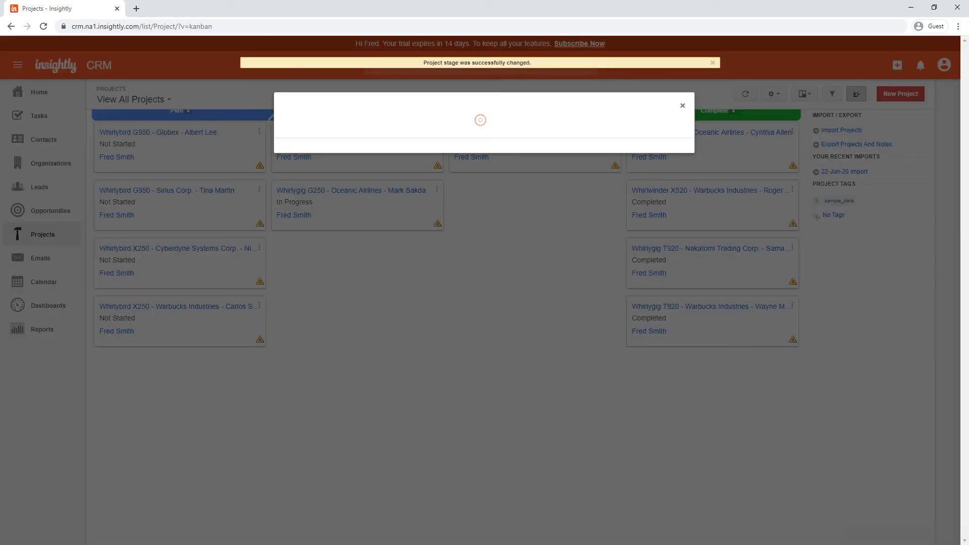
click(660, 255)
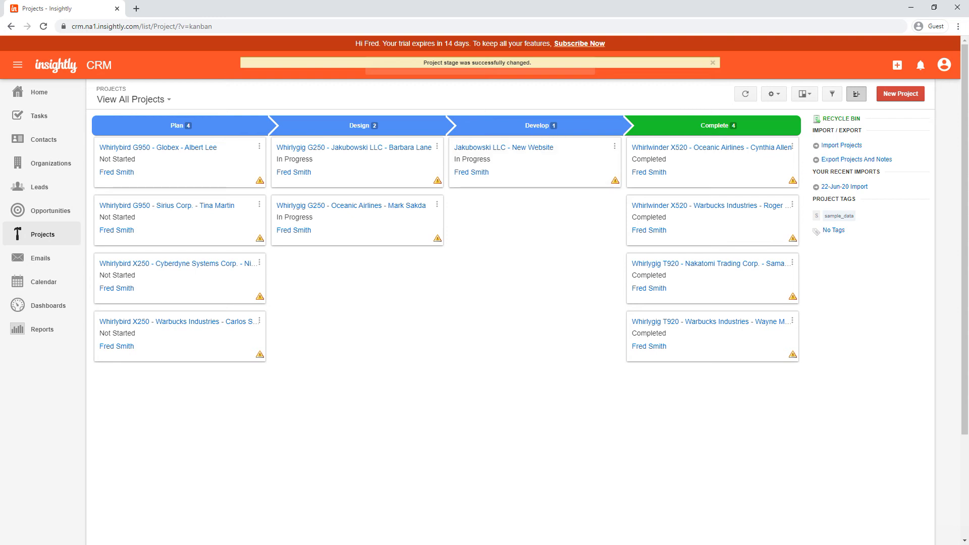
drag(535, 161, 719, 170)
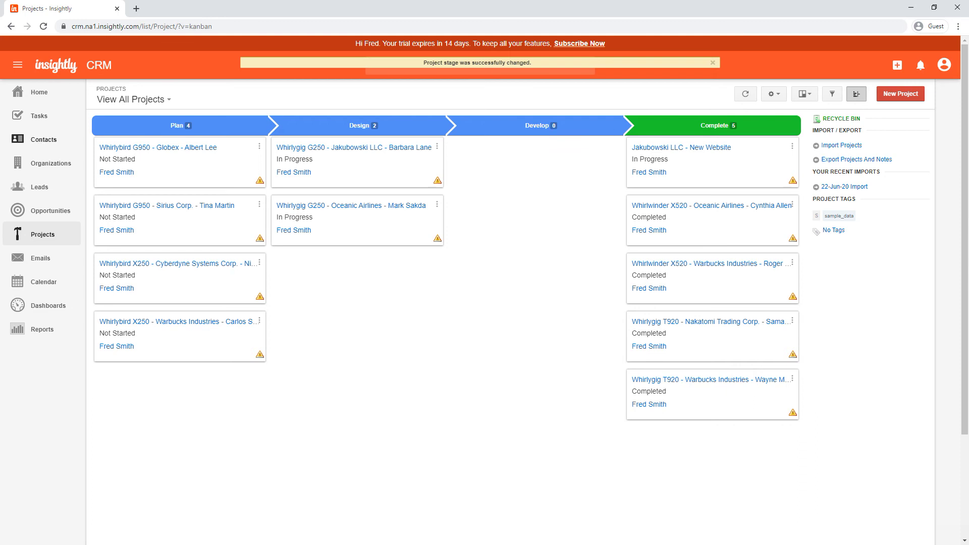
- Visit Tasks, open and cancel a New Task form, then return to the Projects Kanban board
click(39, 116)
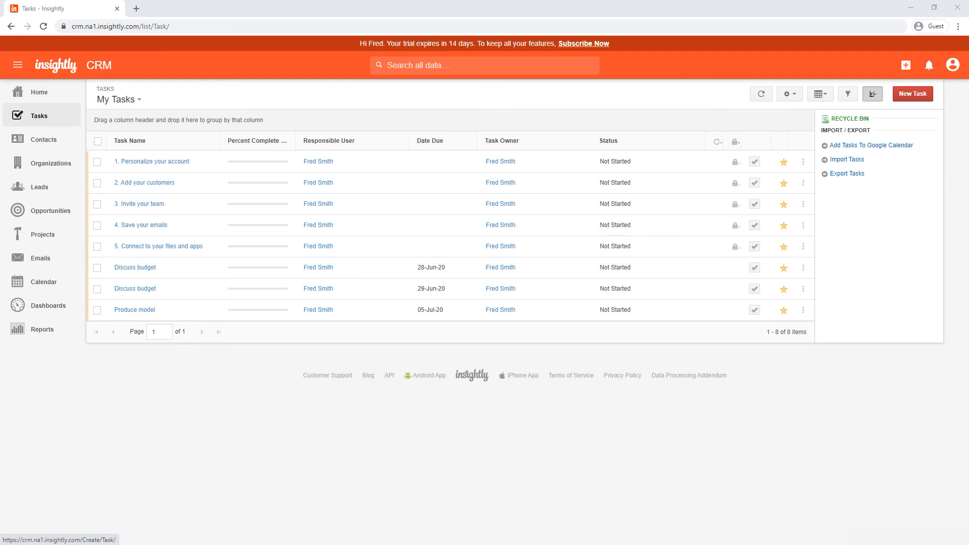
click(913, 94)
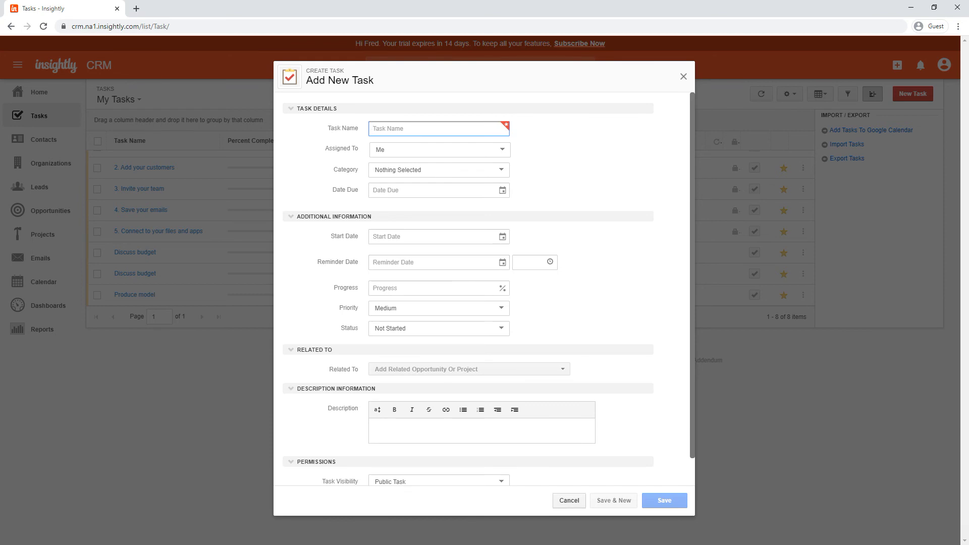
click(569, 501)
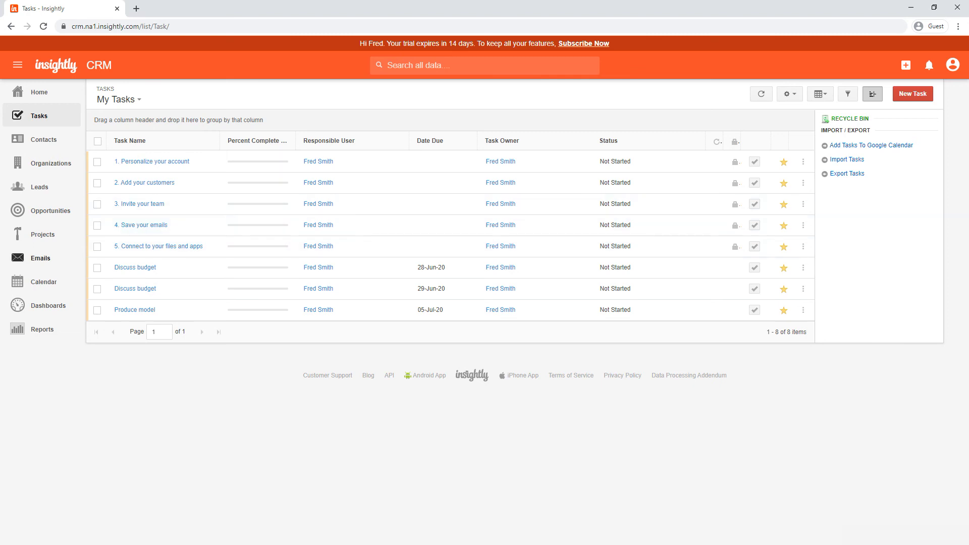
click(42, 234)
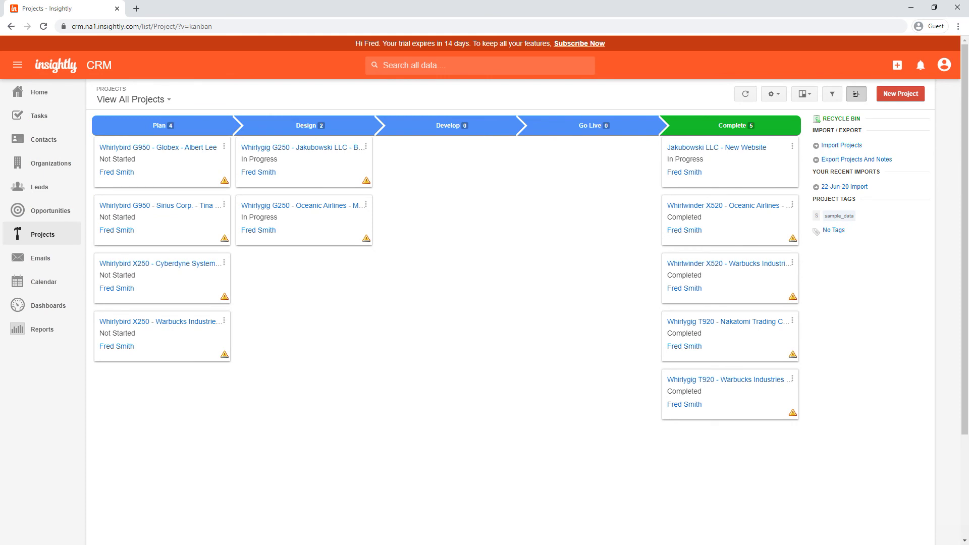
- Move the Jakubowski card back to Develop with confirmation, then drag it onto Go Live
drag(717, 161, 434, 162)
click(660, 256)
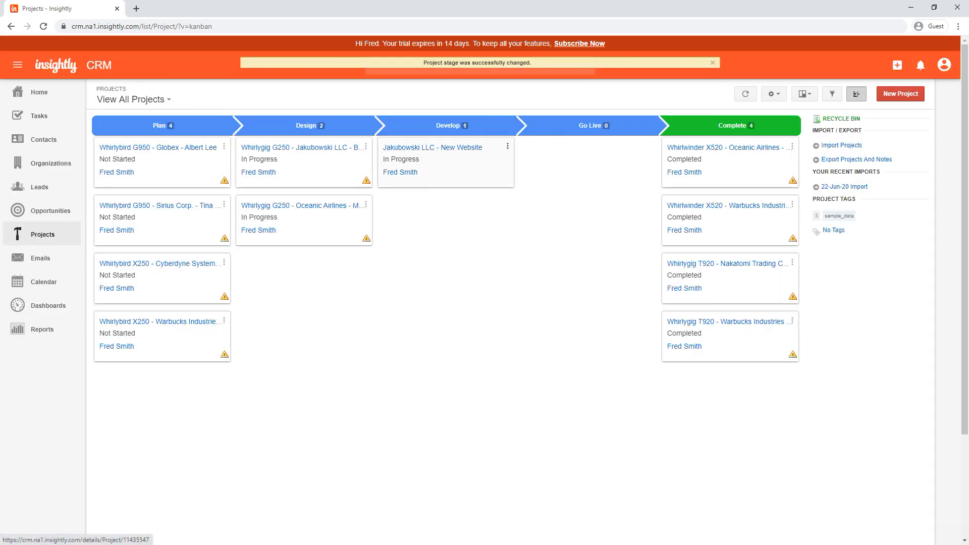
drag(401, 159, 526, 143)
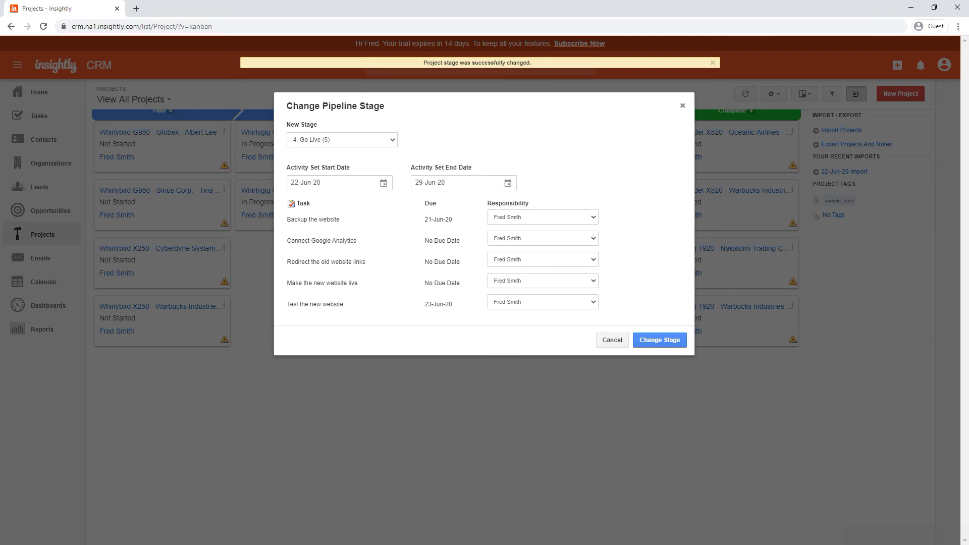
- Review the stage-change tasks, pointing out the 21-Jun-20 and 23-Jun-20 due dates and undated Connect Google Analytics
drag(425, 219, 452, 219)
click(453, 220)
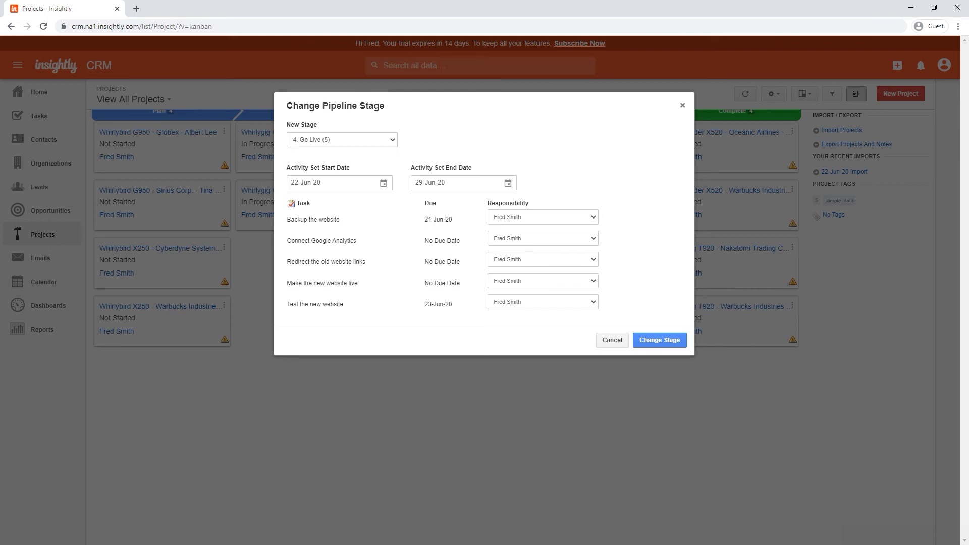
drag(424, 219, 452, 219)
click(454, 220)
drag(424, 304, 453, 304)
drag(424, 240, 459, 241)
- Check Connect Google Analytics responsibility options, confirm the Go Live stage change, and go to Tasks
click(543, 239)
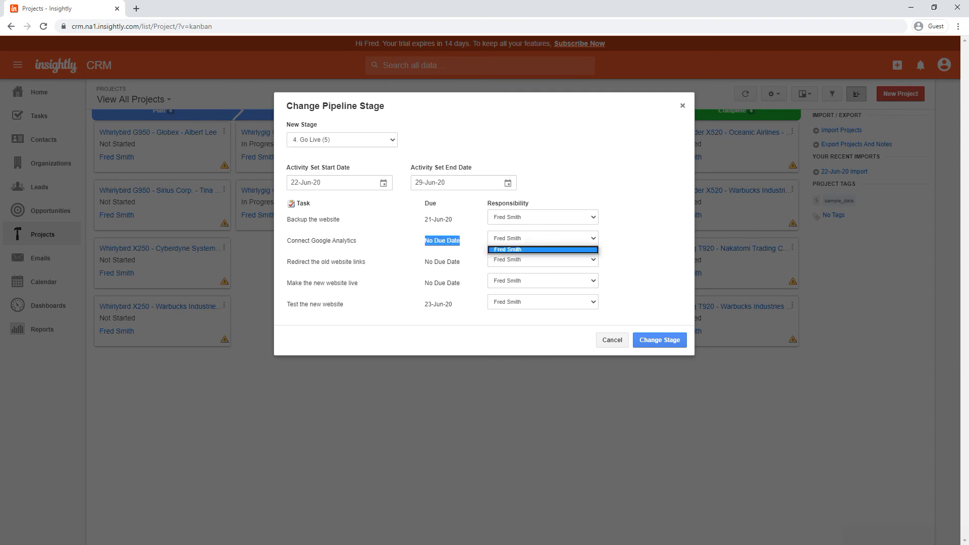
click(638, 243)
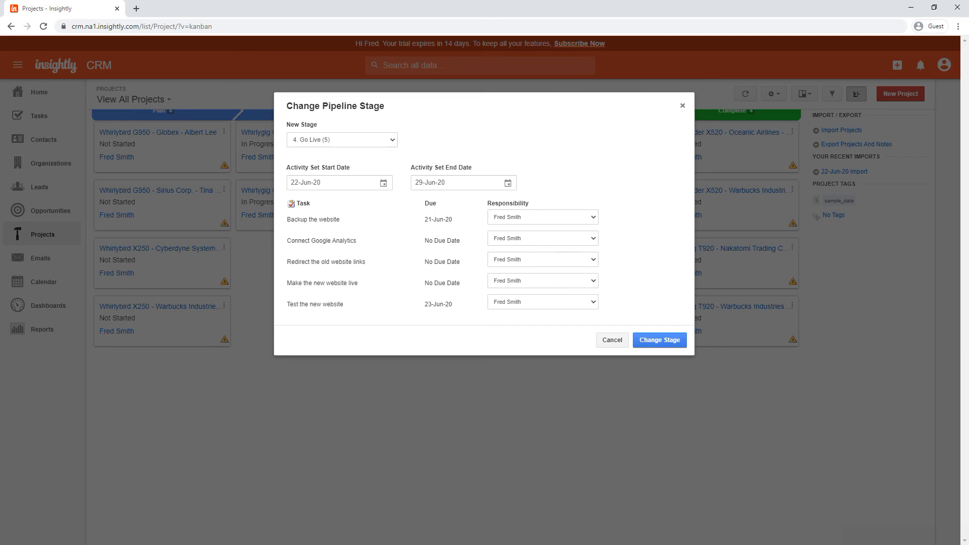
click(660, 340)
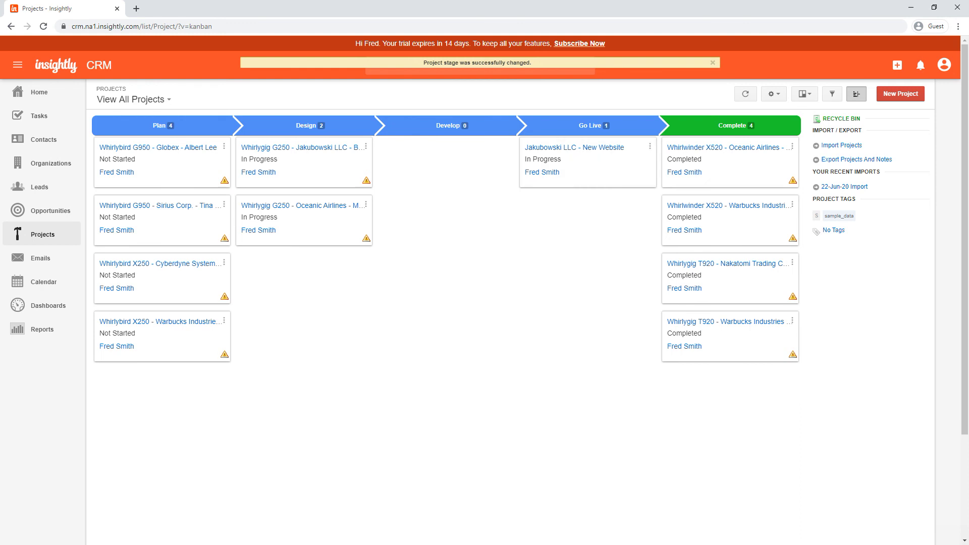
click(20, 116)
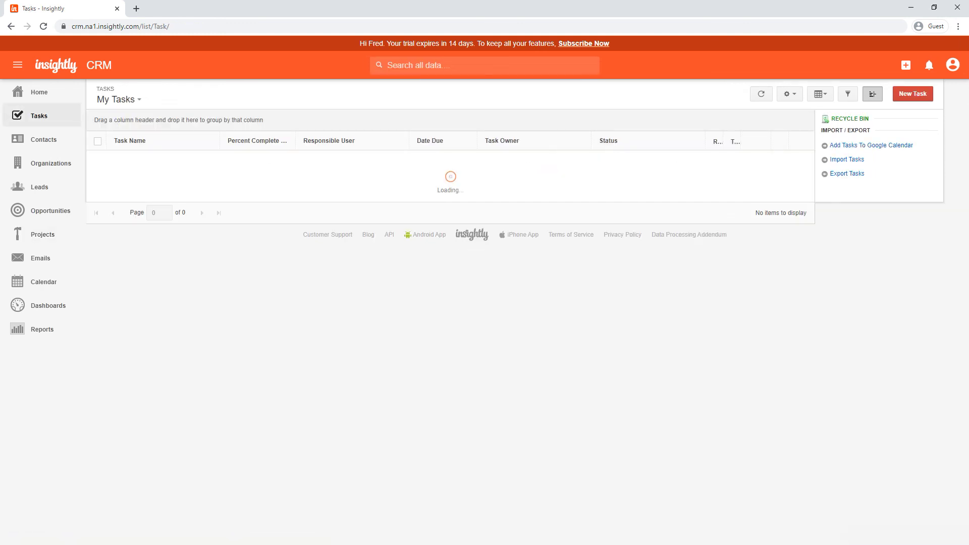